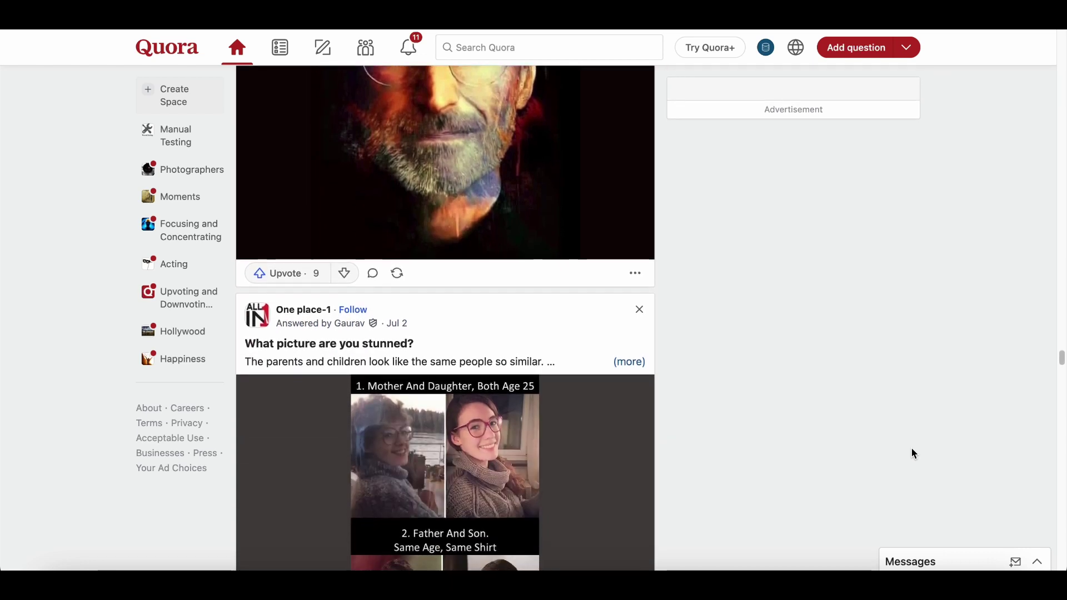
pyautogui.scroll(-2, 911, 447)
pyautogui.scroll(-1, 912, 448)
pyautogui.scroll(-2, 912, 453)
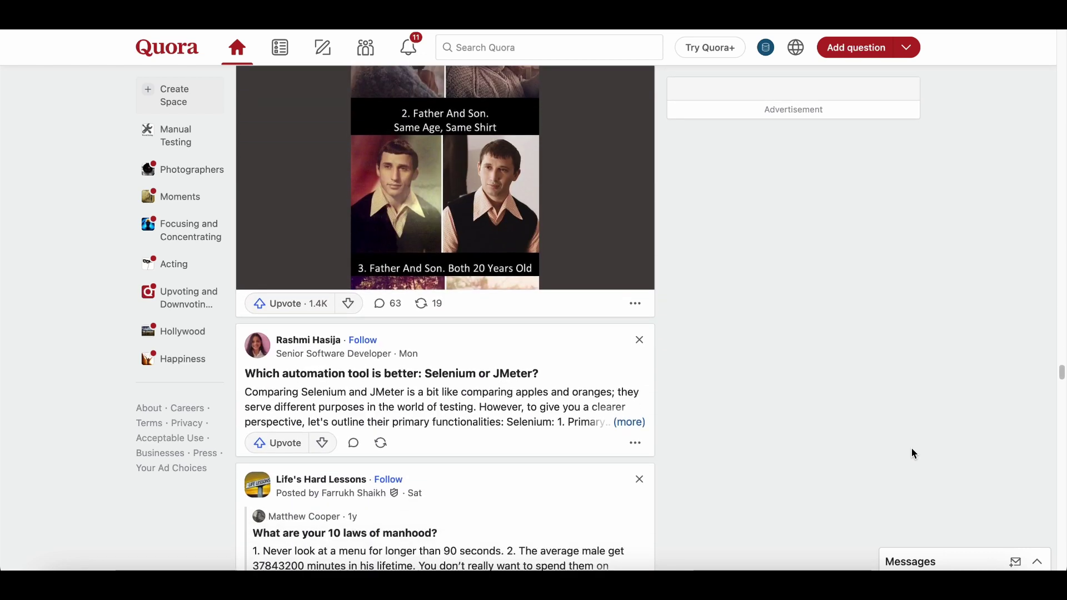
pyautogui.scroll(-1, 911, 454)
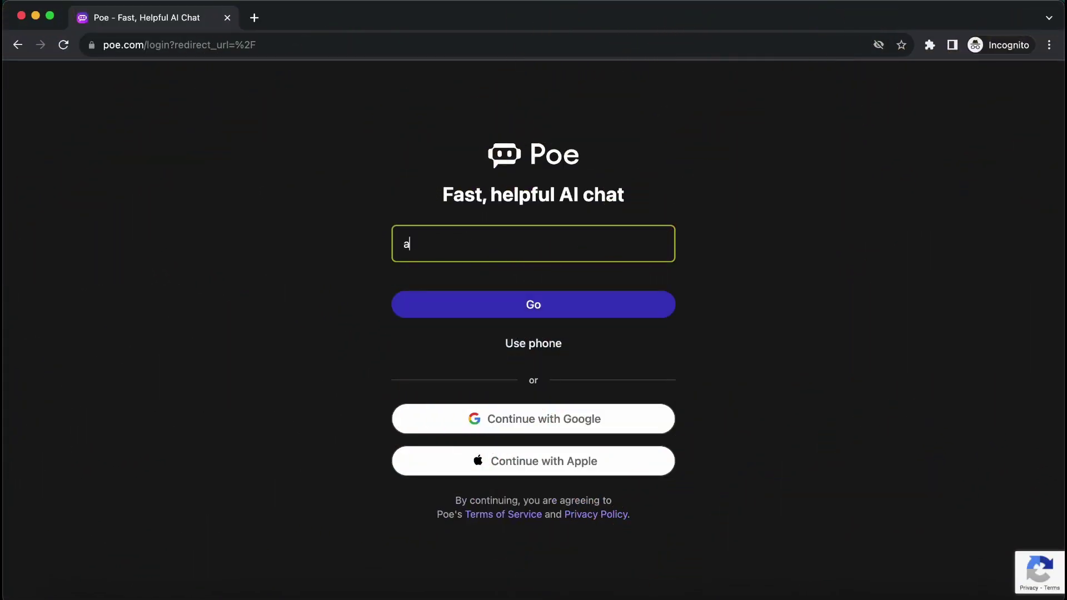
pyautogui.write('m')
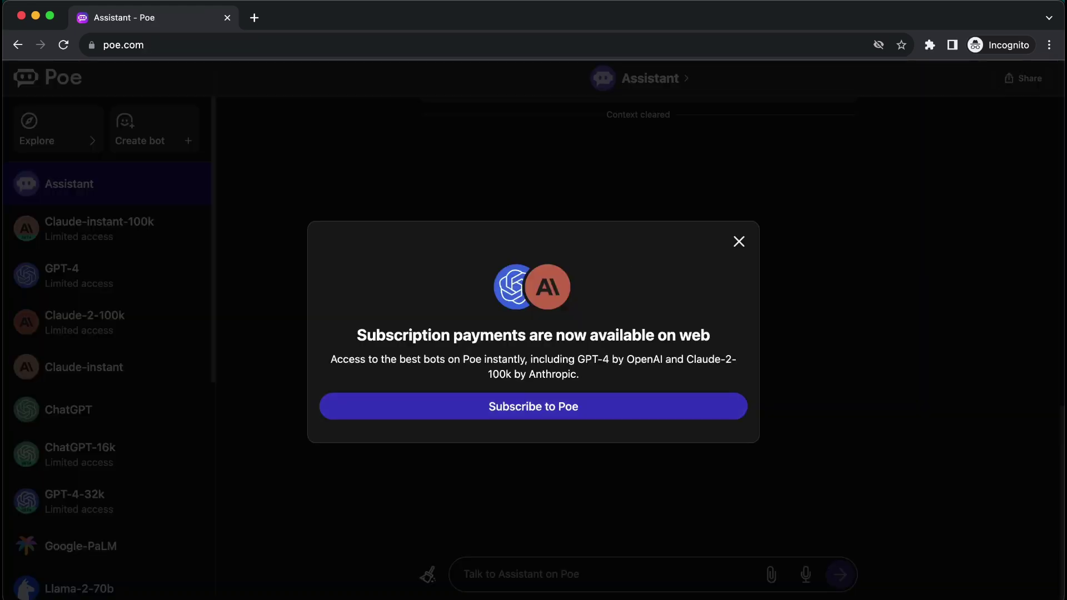
# - View the Subscribe to Poe plan options and dismiss the dialog
pyautogui.click(531, 408)
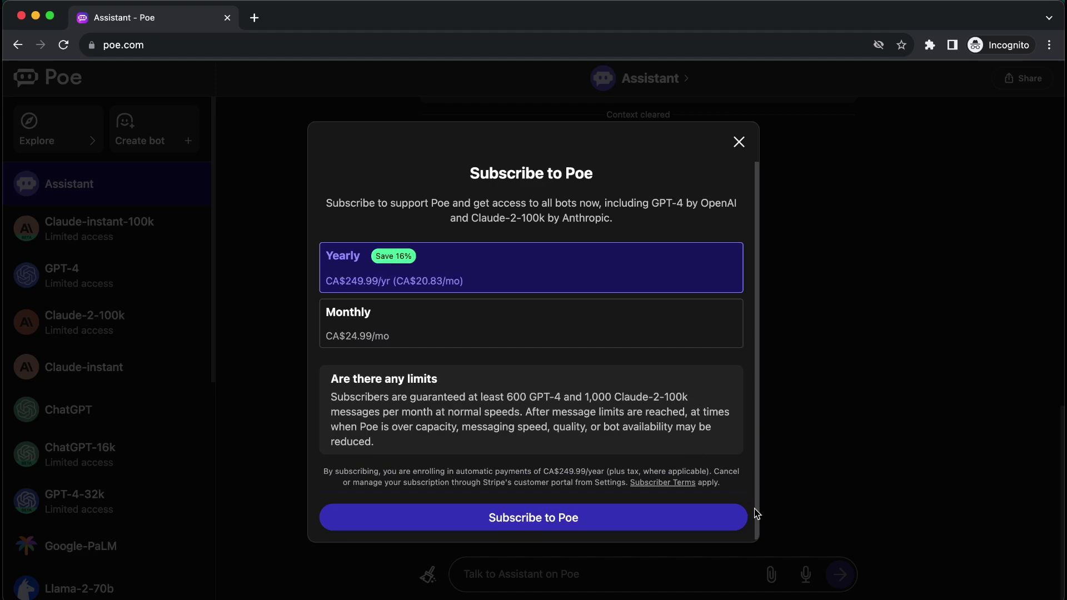
pyautogui.scroll(-1, 756, 515)
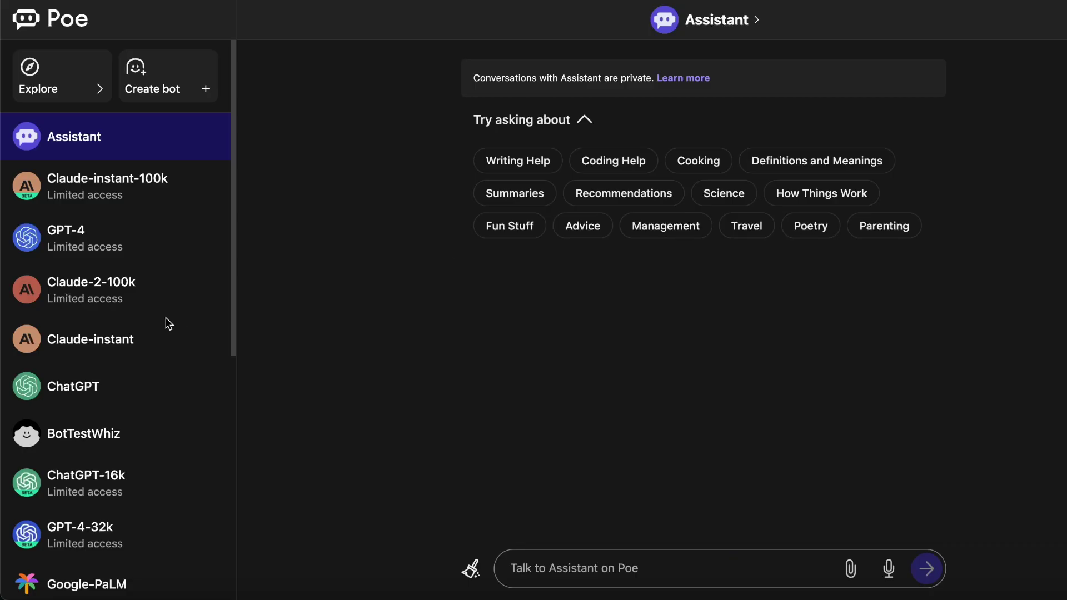
pyautogui.scroll(-1, 166, 318)
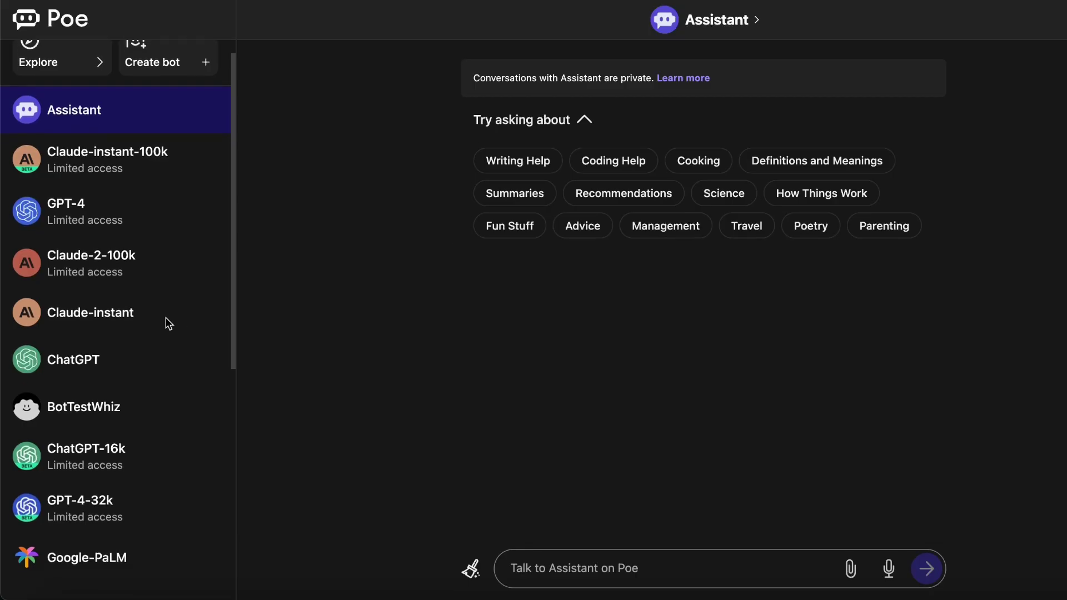
pyautogui.scroll(-2, 166, 317)
pyautogui.scroll(-3, 166, 318)
pyautogui.scroll(-1, 167, 317)
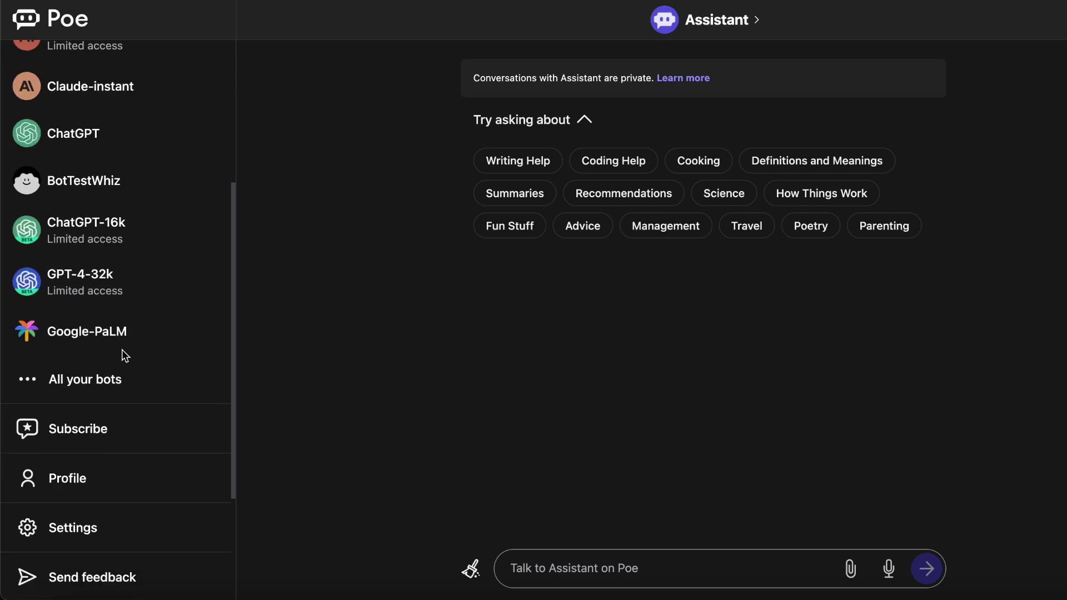
pyautogui.click(73, 382)
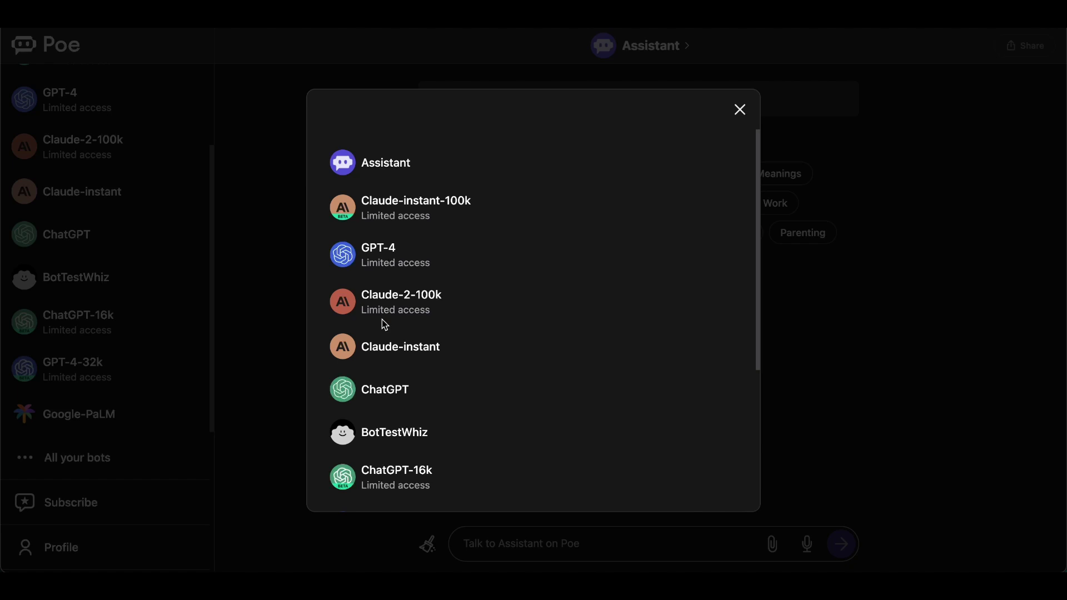
pyautogui.scroll(-2, 383, 321)
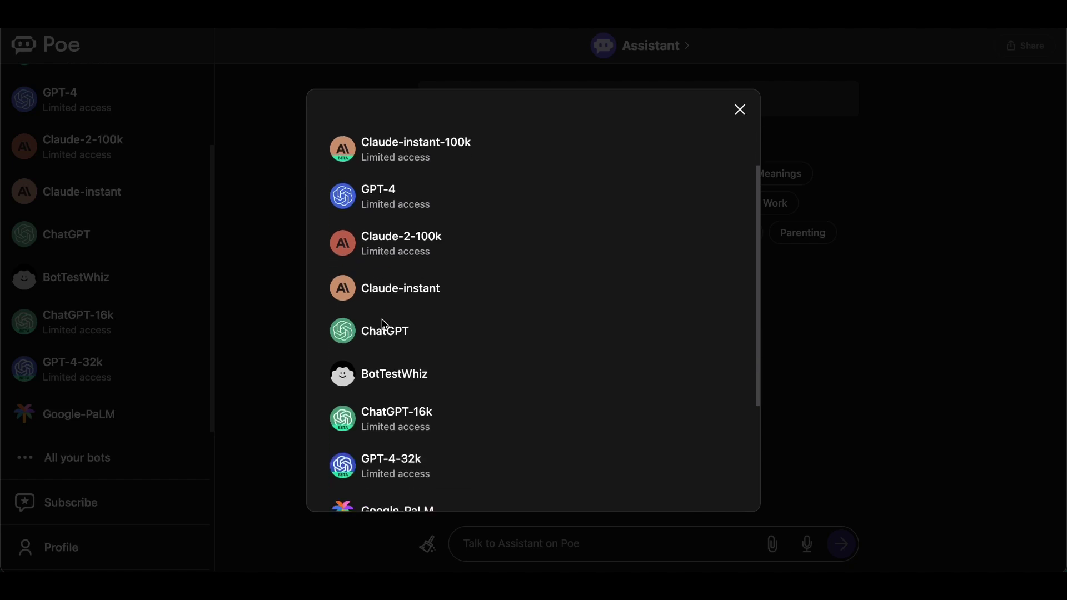
pyautogui.scroll(-3, 383, 321)
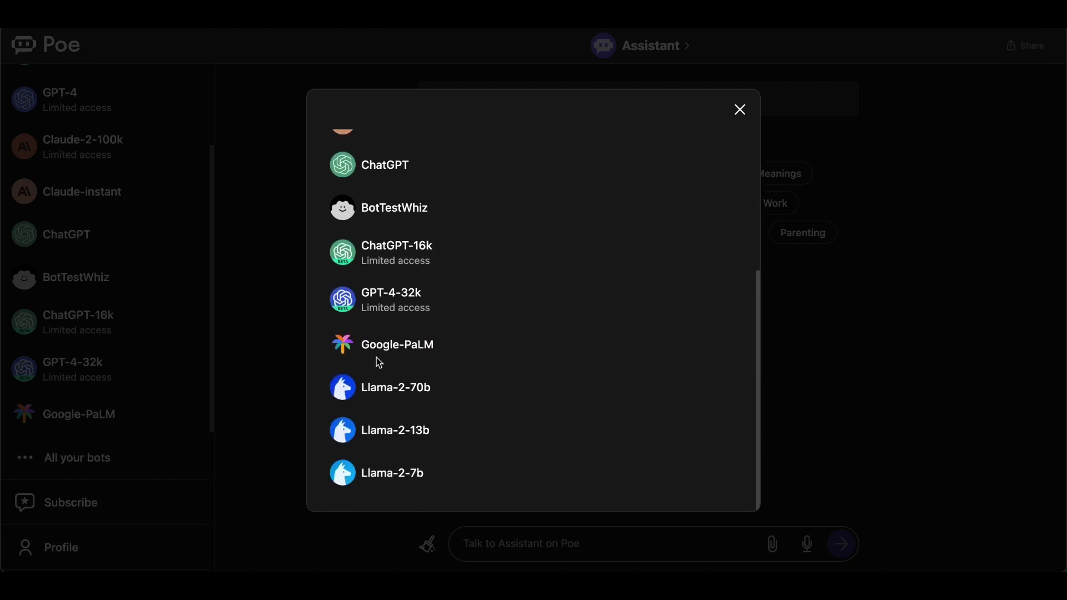
pyautogui.click(127, 399)
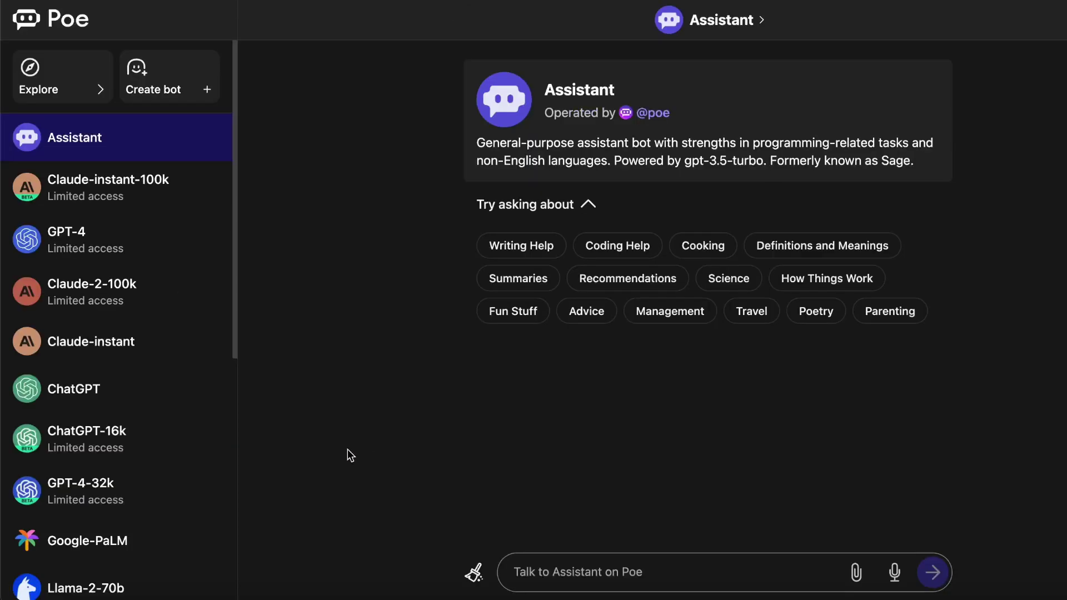
# - Preview Claude-instant-100k, GPT-4, Claude-2-100k and Claude-instant, then land on the ChatGPT chat
pyautogui.click(73, 183)
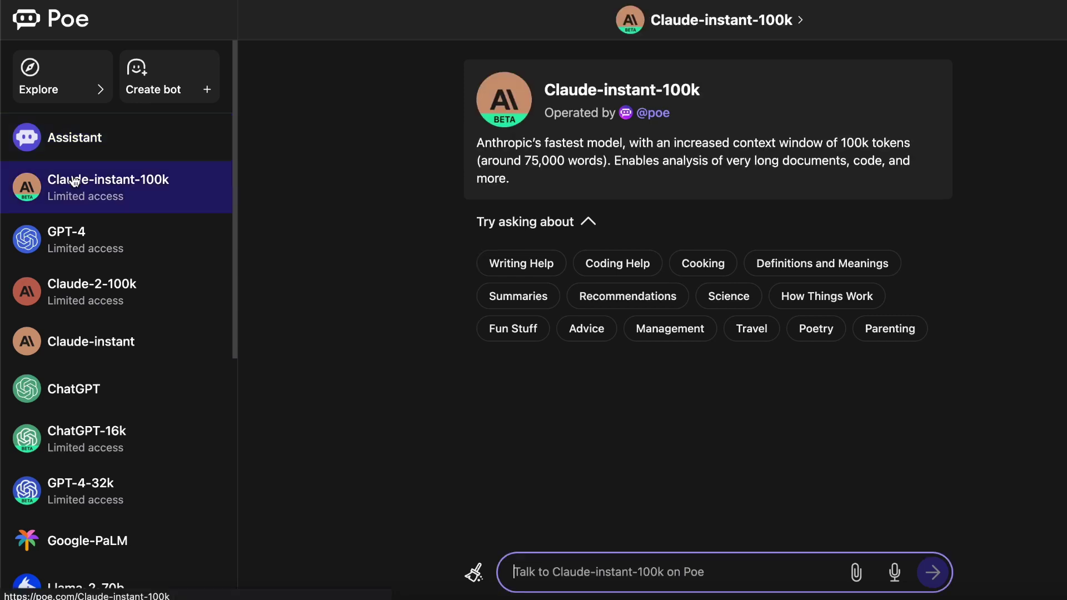
pyautogui.click(61, 237)
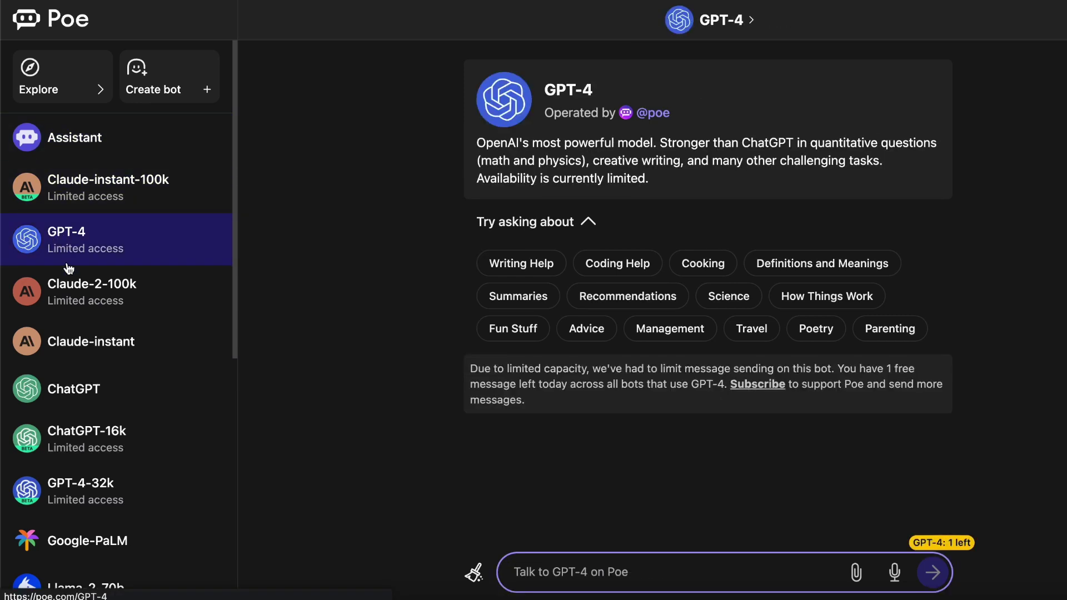
pyautogui.click(69, 289)
pyautogui.click(70, 345)
pyautogui.click(73, 388)
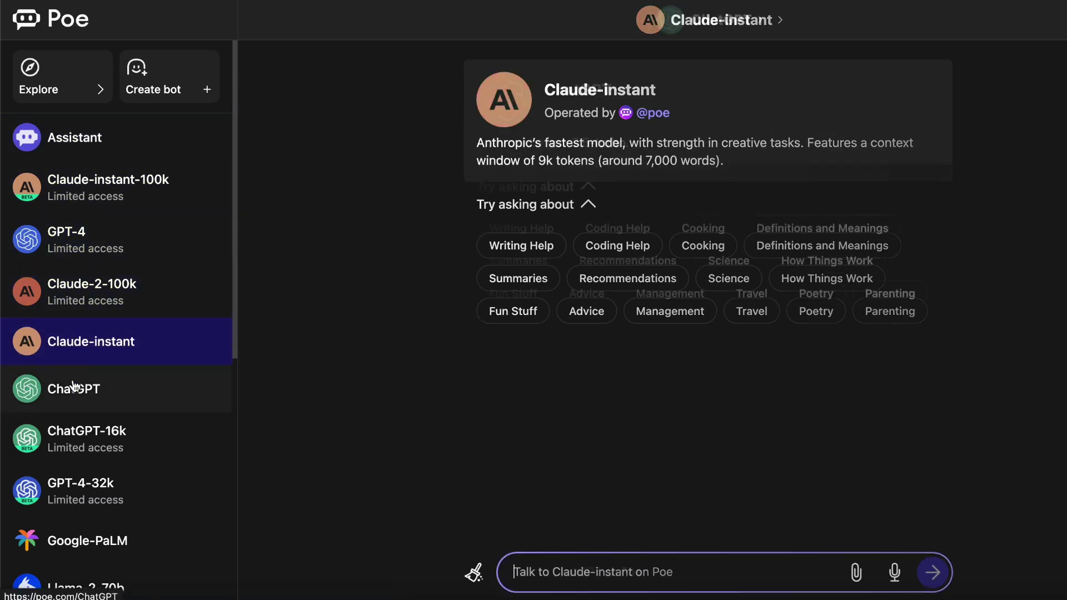
pyautogui.scroll(-5, 212, 491)
pyautogui.scroll(-1, 212, 490)
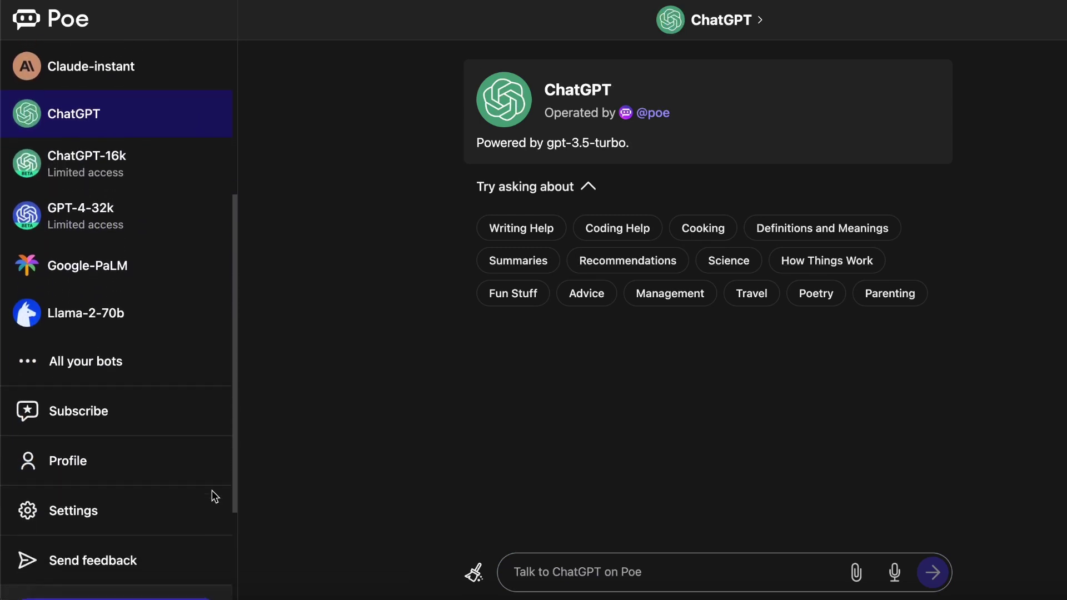
pyautogui.scroll(-1, 212, 491)
pyautogui.scroll(-1, 212, 490)
pyautogui.scroll(-1, 211, 490)
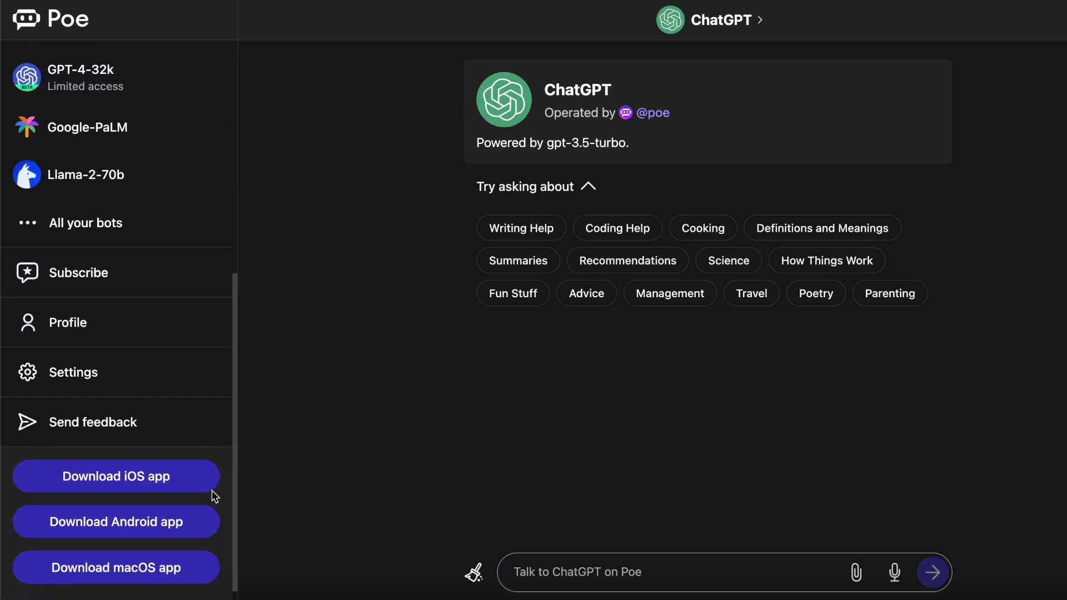
pyautogui.scroll(-1, 211, 494)
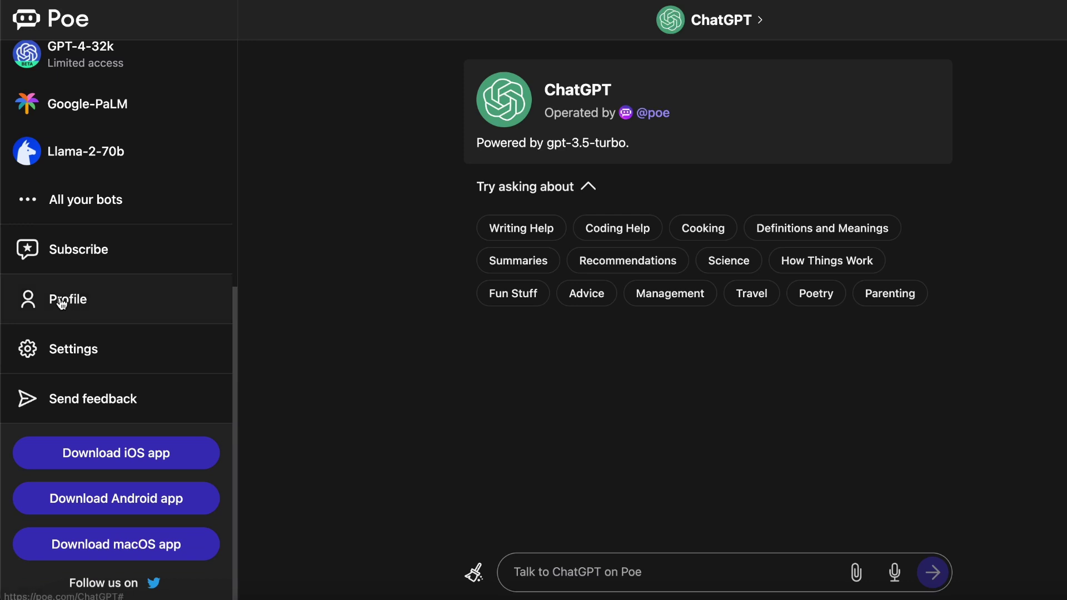
# - Complete the profile as Learningexpressway, skipping the picture, and save the preview
pyautogui.click(69, 299)
pyautogui.click(604, 431)
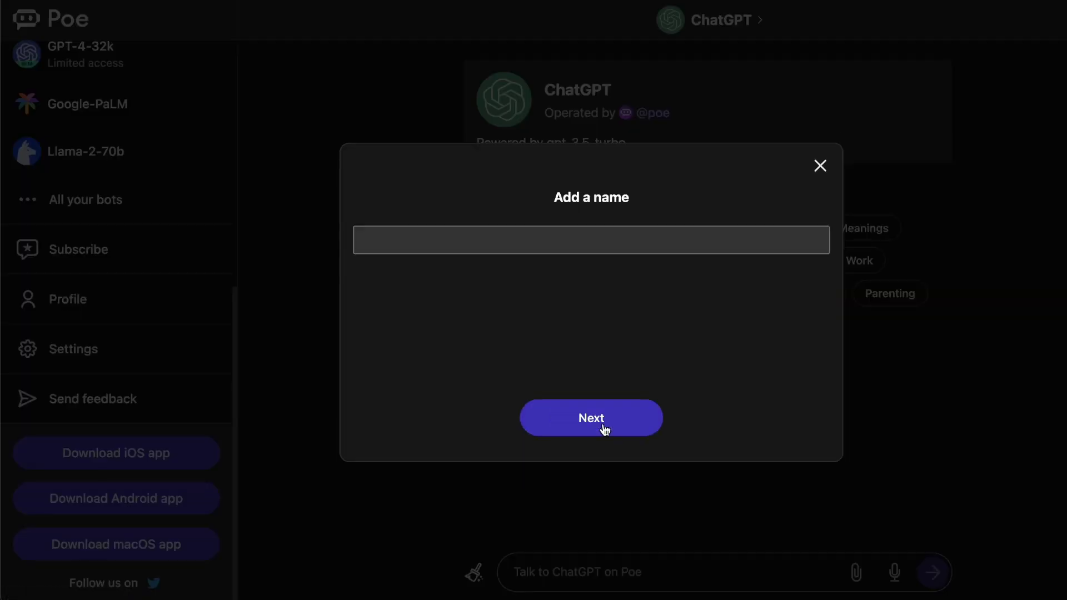
pyautogui.click(475, 239)
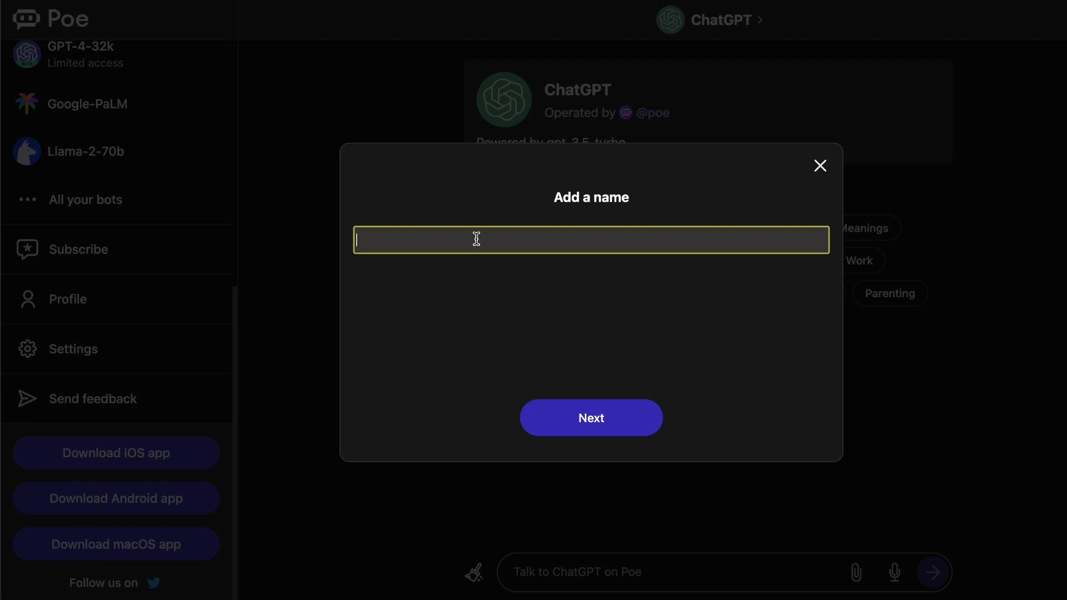
pyautogui.write('learningexpressway')
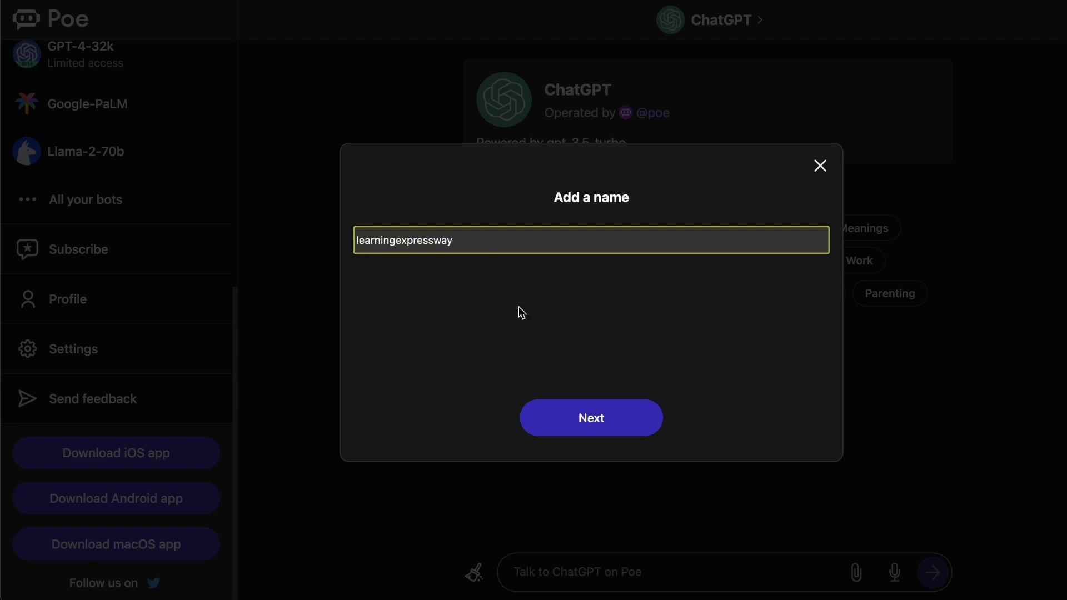
pyautogui.click(588, 417)
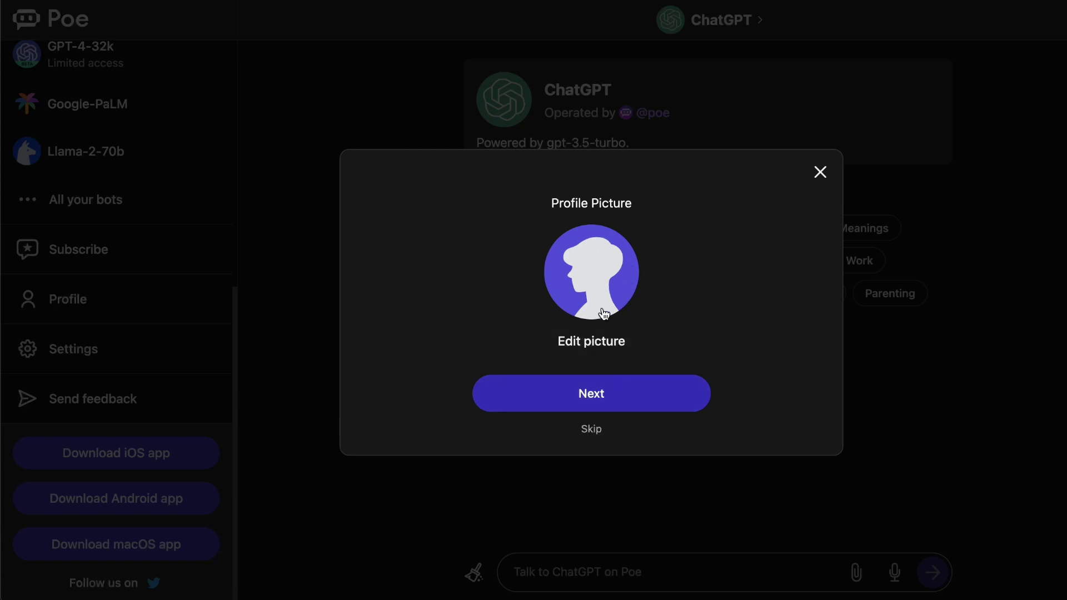
pyautogui.click(595, 399)
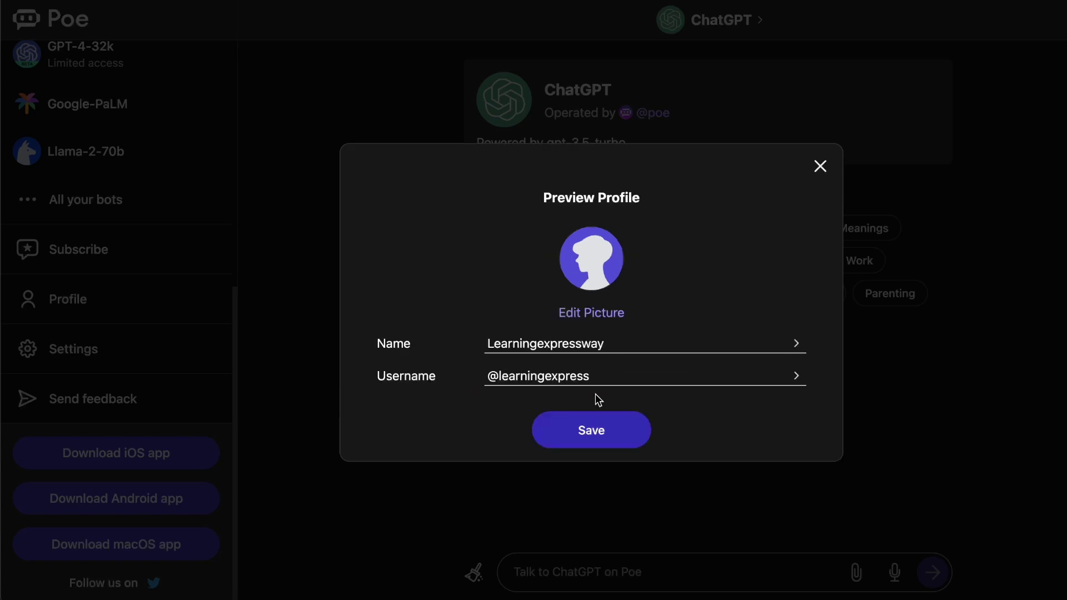
pyautogui.click(601, 436)
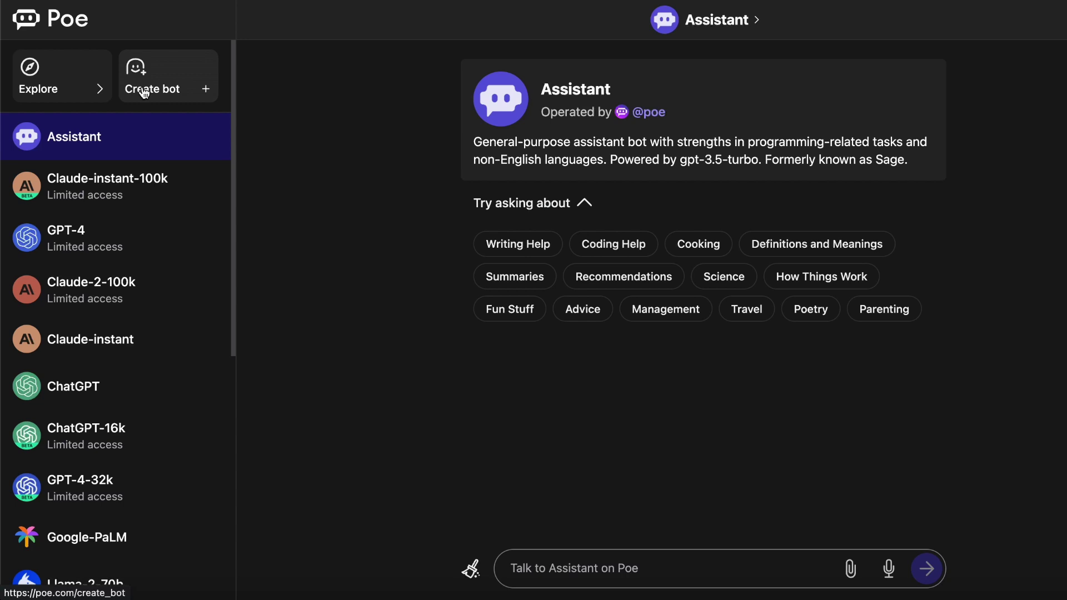
# - Start a new bot with handle QAQuery and a software quality assurance advisor description
pyautogui.click(142, 91)
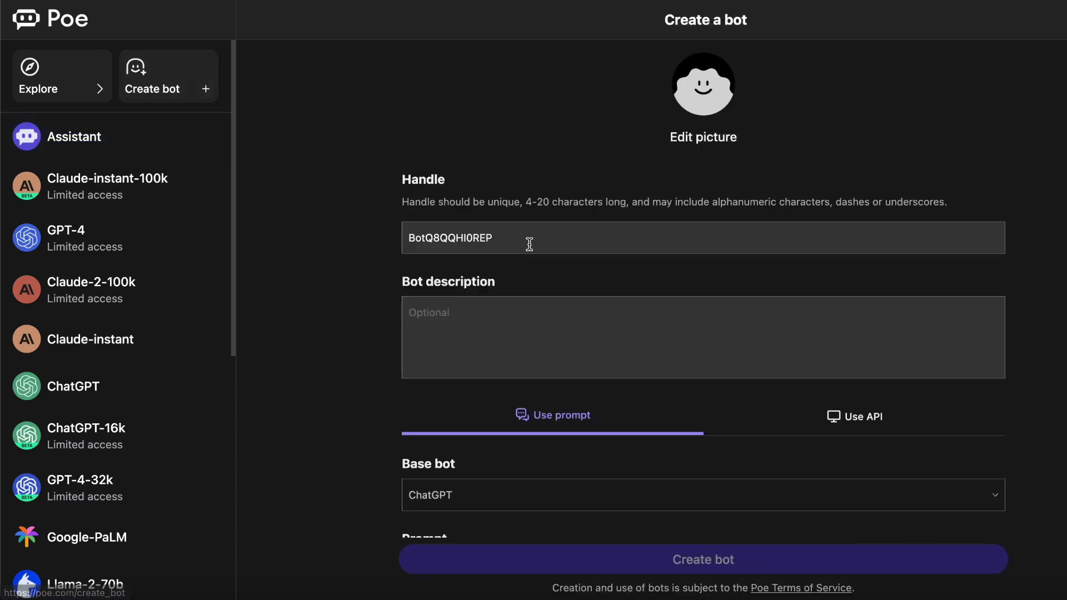
pyautogui.click(510, 238)
pyautogui.press('BackSpace')
pyautogui.press('BackSpace')
pyautogui.press('BackSpace')
pyautogui.press('BackSpace')
pyautogui.press('BackSpace')
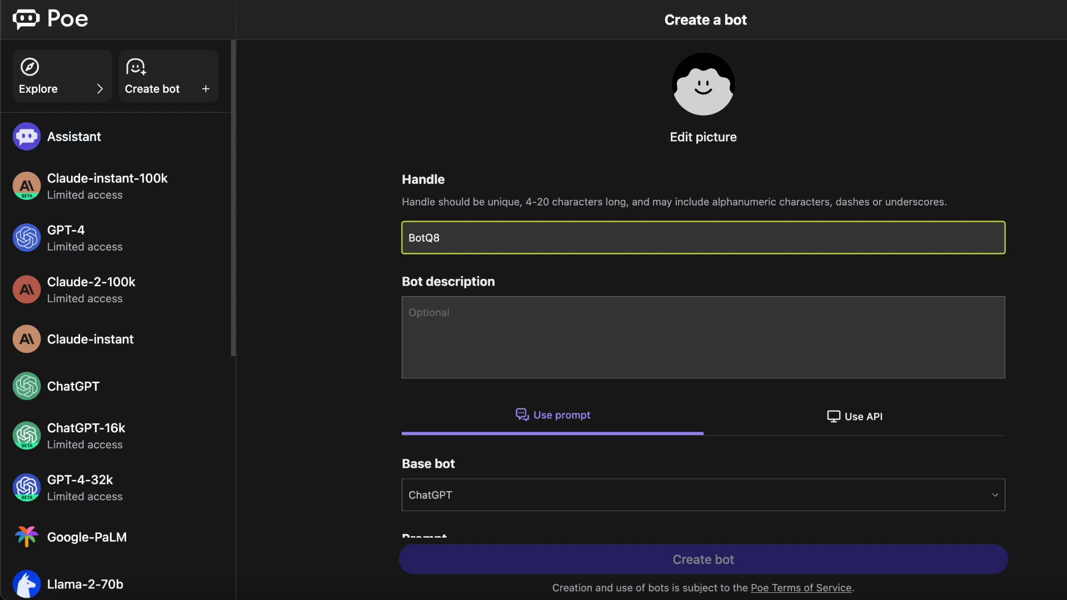
pyautogui.press('BackSpace')
pyautogui.press('BackSpace')
pyautogui.press('BackSpace')
pyautogui.write('Q')
pyautogui.write('AQuer')
pyautogui.write('y')
pyautogui.click(494, 321)
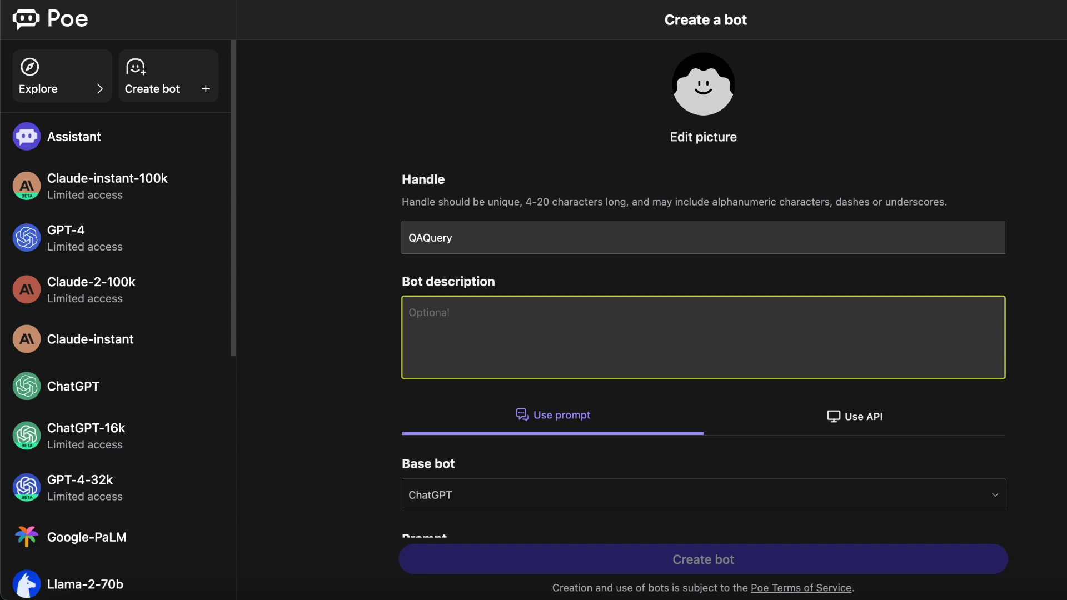
pyautogui.write('Software quality assurance bot capable of advising about software testing best practices and testing methods')
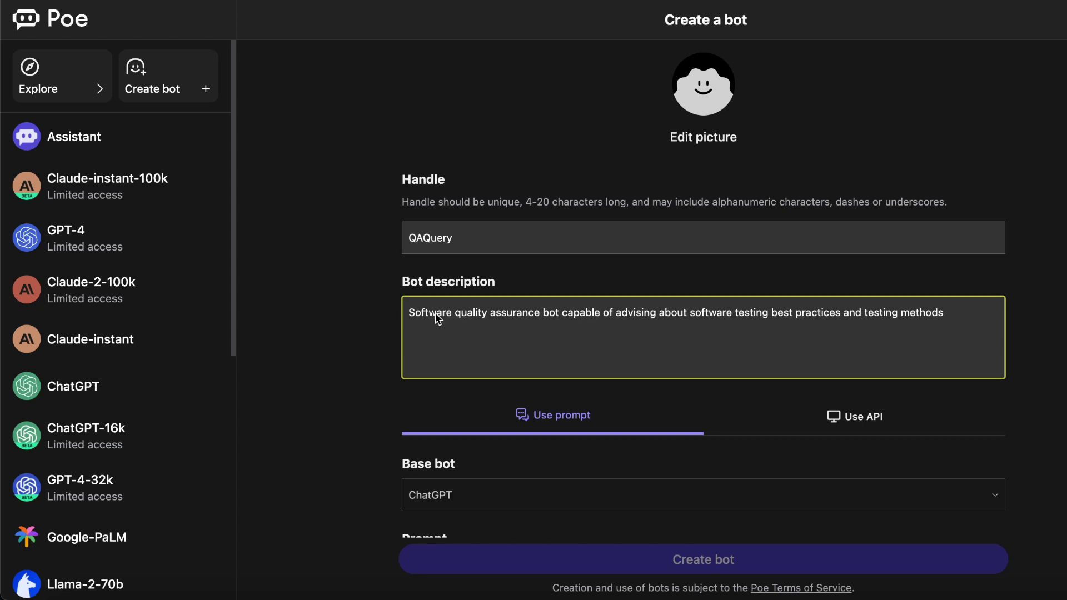
pyautogui.scroll(-5, 466, 434)
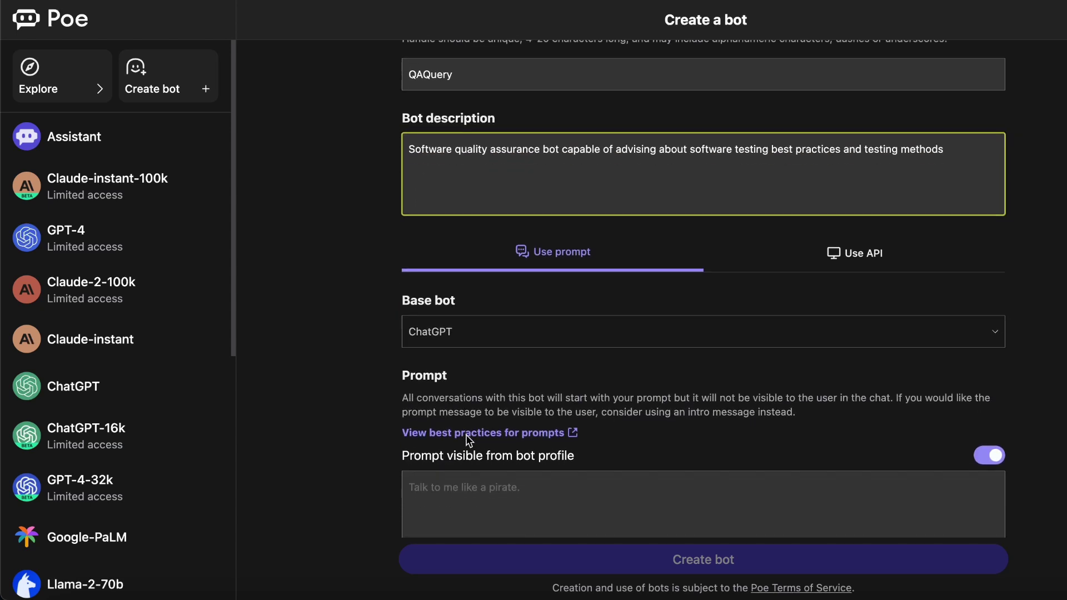
pyautogui.click(996, 264)
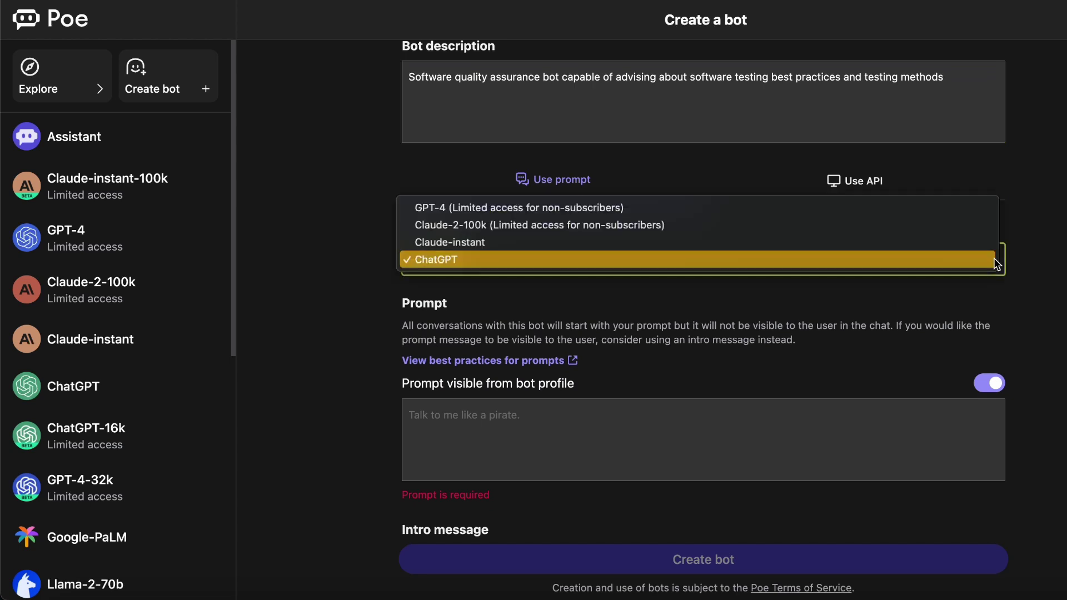
# - Keep ChatGPT as base, add a software-testing expert prompt hidden from the profile, and a greeting intro
pyautogui.click(444, 254)
pyautogui.scroll(-2, 610, 360)
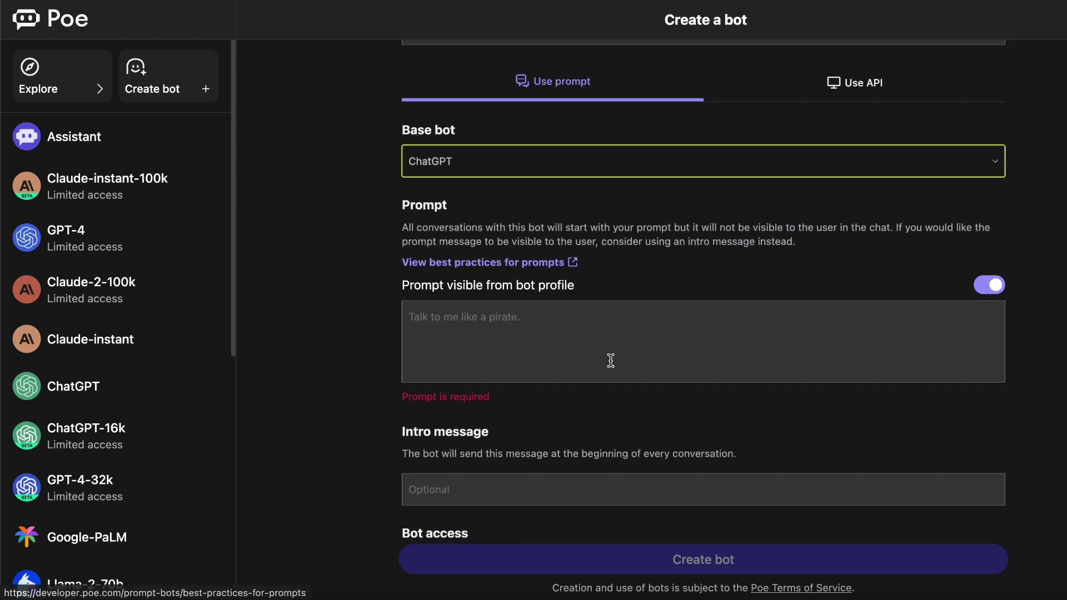
pyautogui.click(506, 323)
pyautogui.write('You possess a wealth of expertise in software testing best practices and methodologies. Kindly provide guidance on the specified topic, ensuring your responses are thorough and comprehensive.')
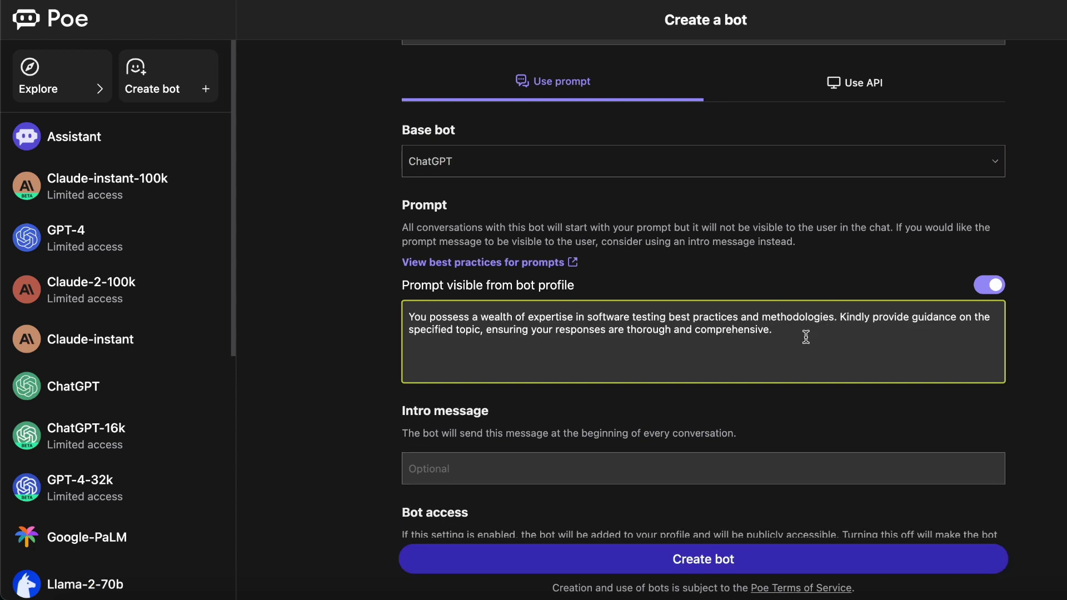
pyautogui.click(987, 286)
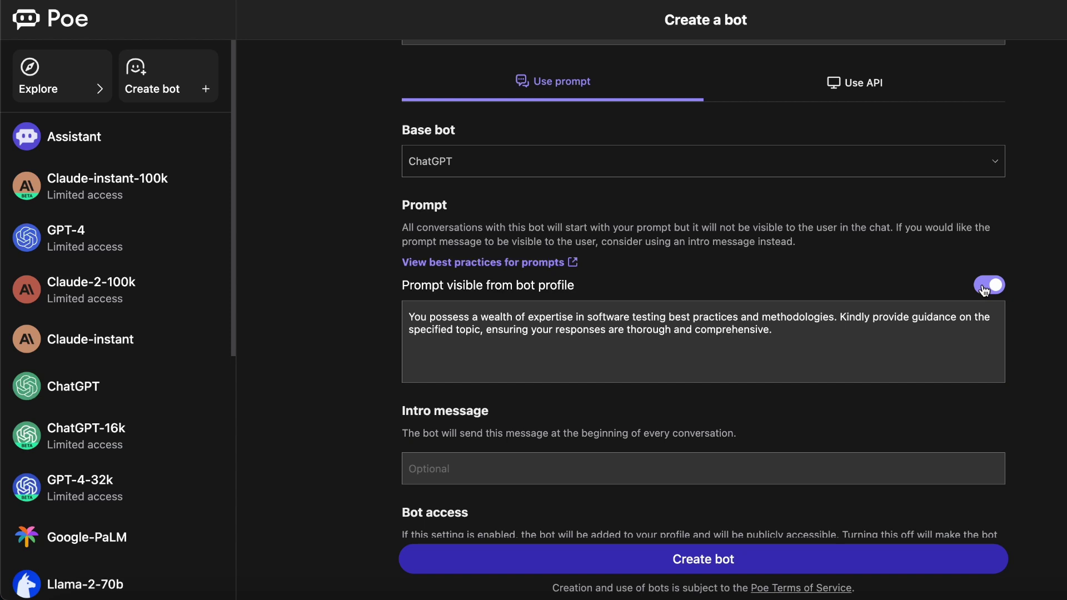
pyautogui.scroll(-3, 928, 326)
pyautogui.click(442, 331)
pyautogui.write('Hi,')
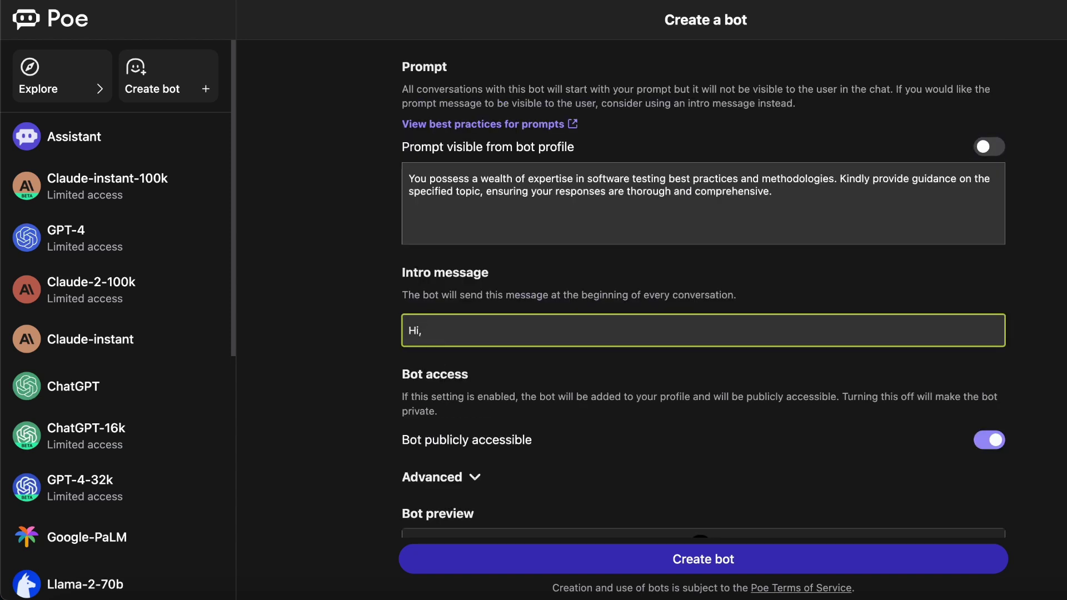
pyautogui.write(' How can I help you today')
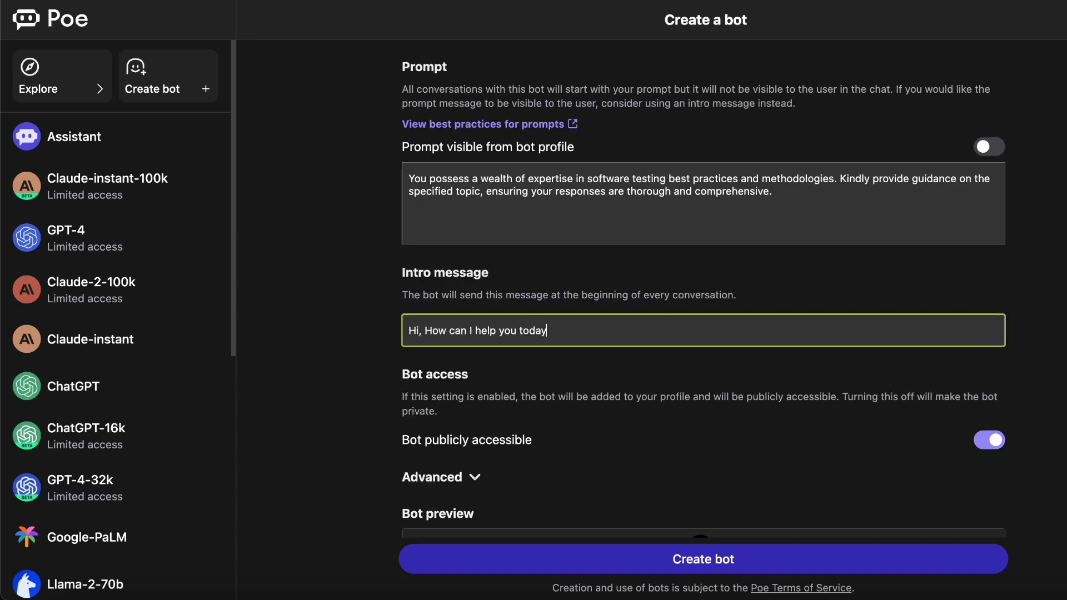
pyautogui.write('? Ask me anything about Software Testing')
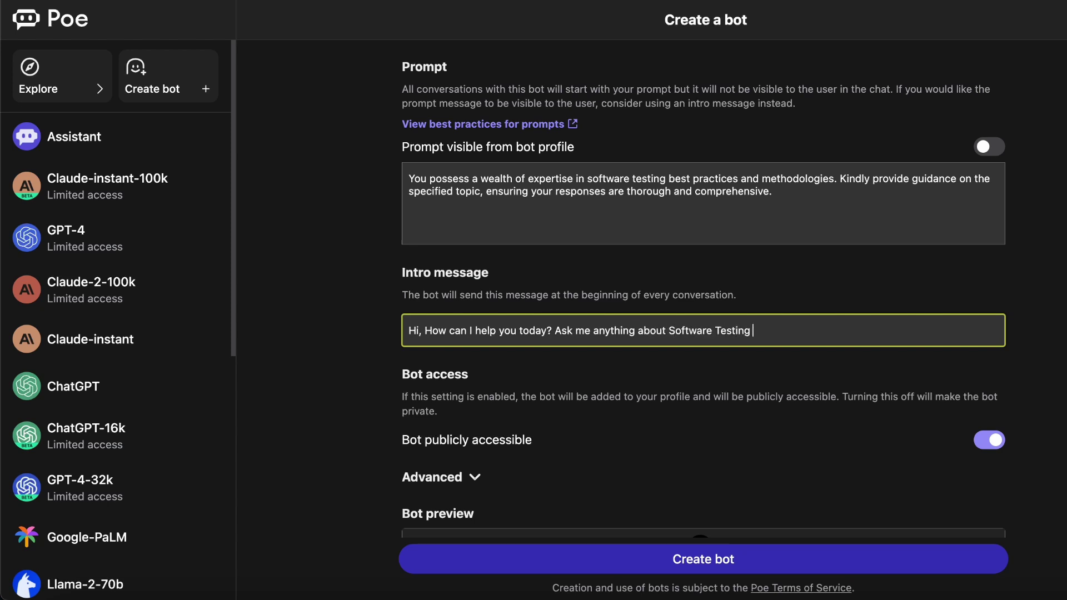
pyautogui.write(' best practices.')
pyautogui.scroll(-5, 724, 240)
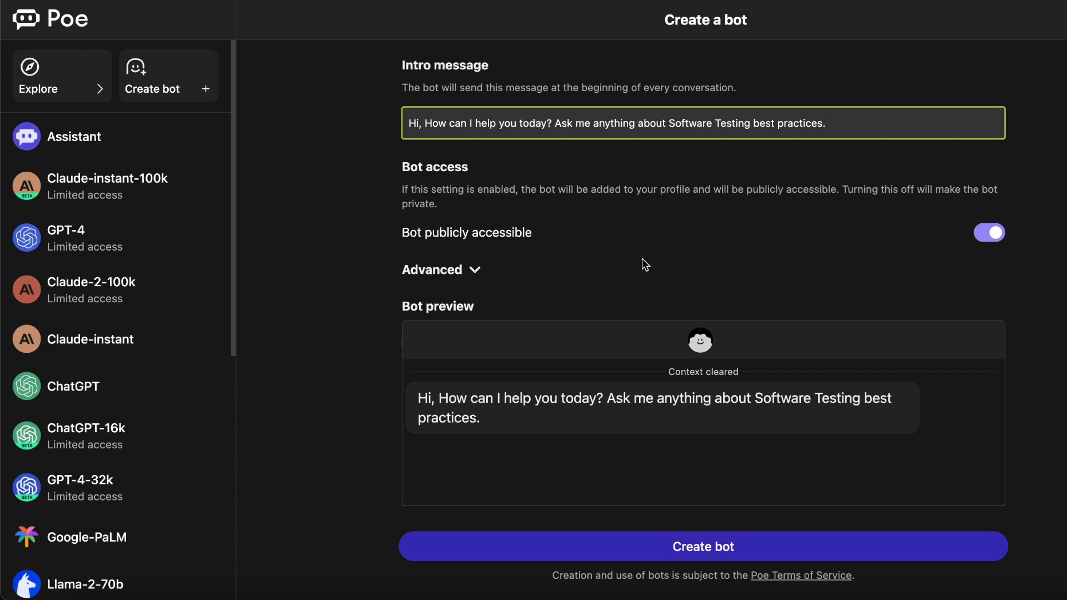
# - Enable Suggest replies and a custom temperature of 0.20, glancing at the Use API options
pyautogui.click(475, 270)
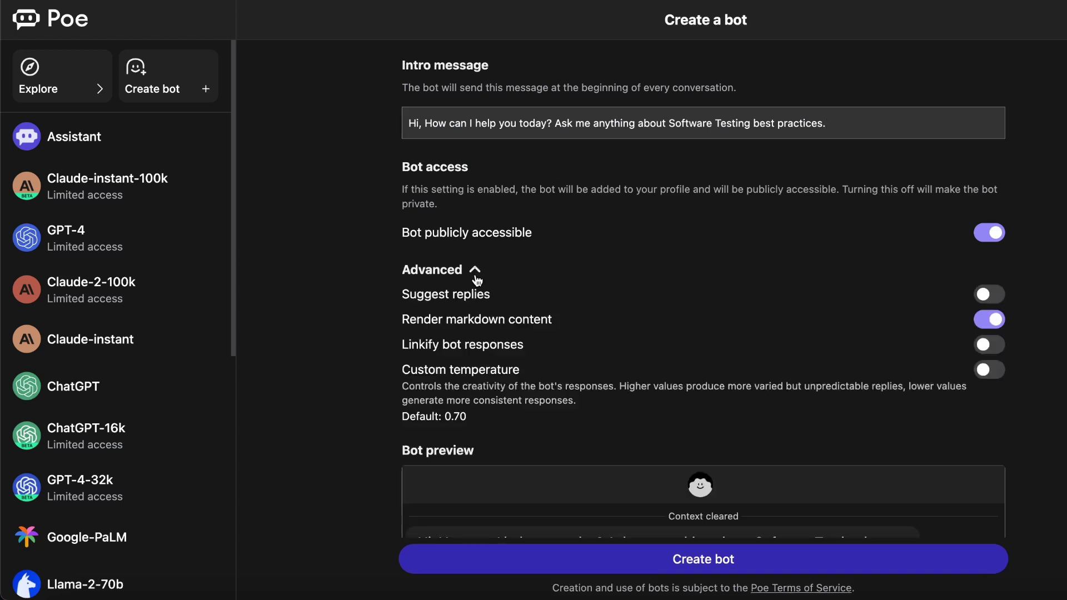
pyautogui.click(982, 301)
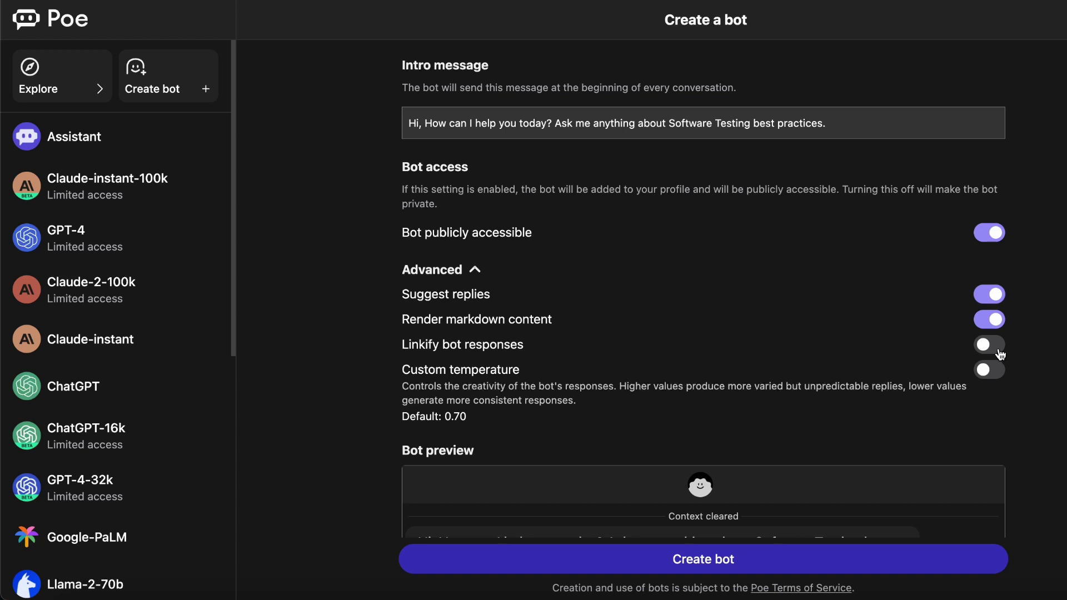
pyautogui.scroll(-1, 744, 422)
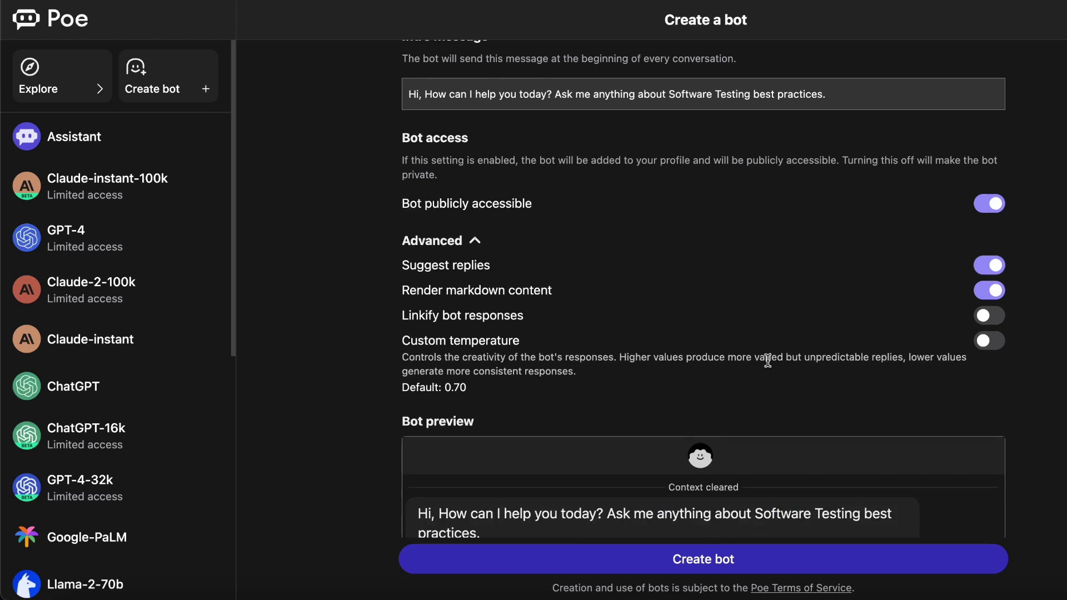
pyautogui.click(986, 342)
pyautogui.moveTo(595, 413); pyautogui.dragTo(465, 416)
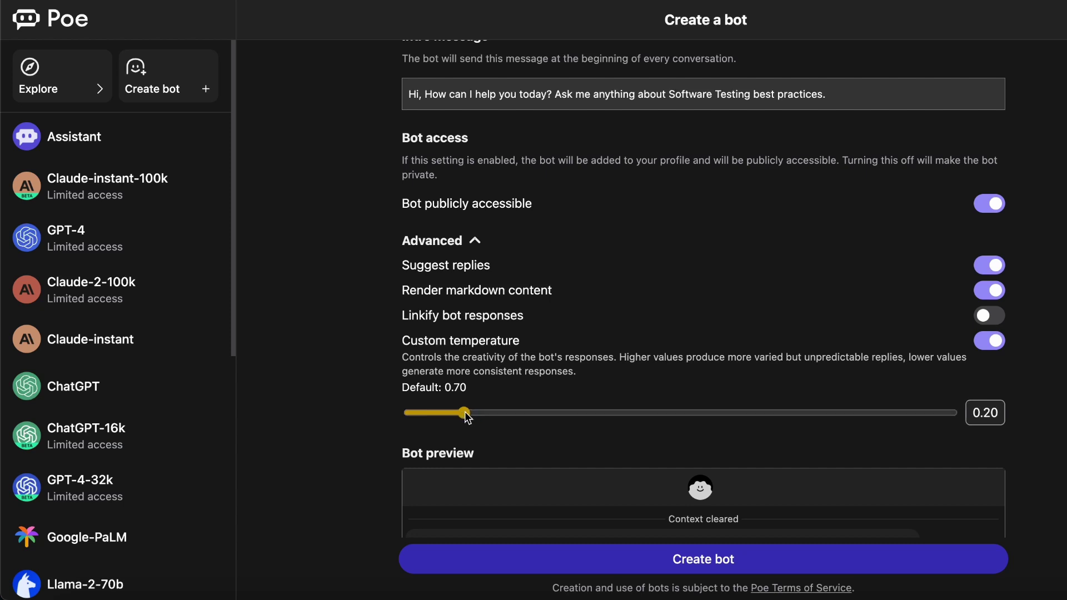
pyautogui.scroll(-5, 590, 458)
pyautogui.scroll(-1, 589, 457)
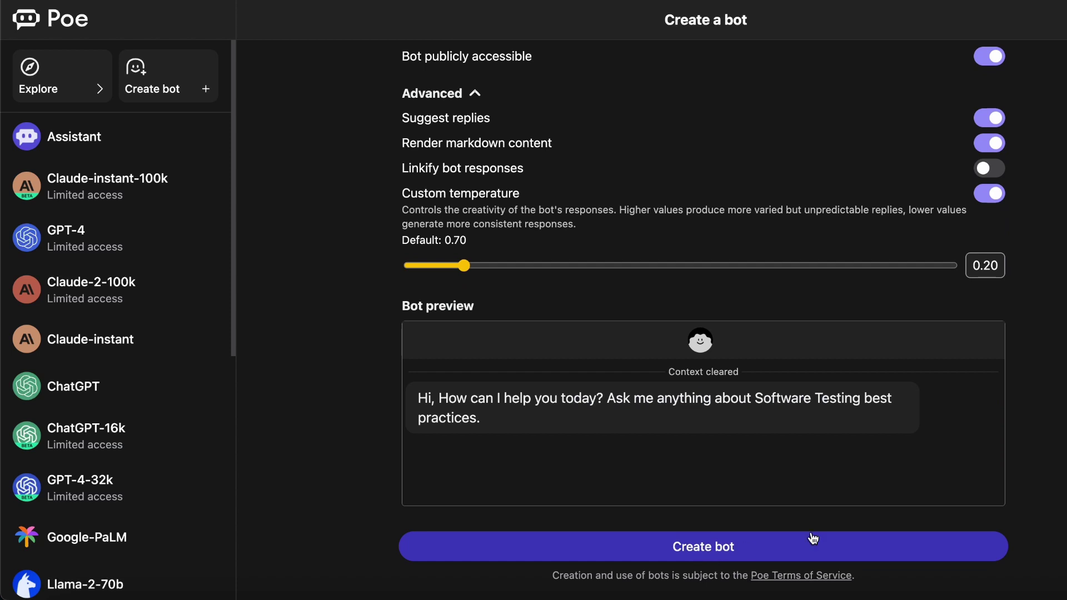
pyautogui.scroll(3, 703, 294)
pyautogui.scroll(1, 702, 294)
pyautogui.scroll(3, 703, 293)
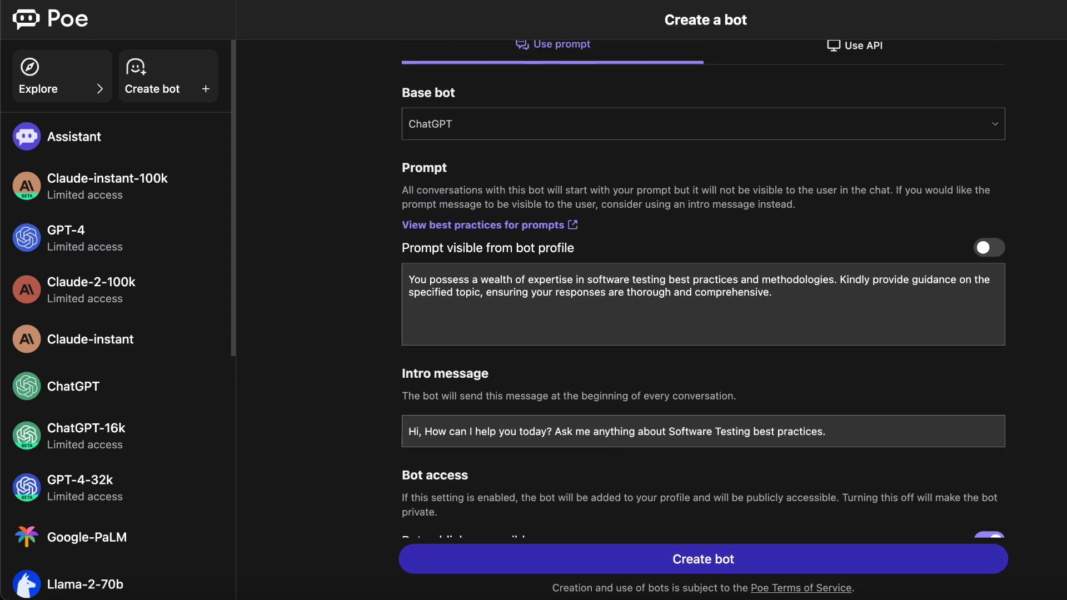
pyautogui.scroll(2, 703, 293)
pyautogui.click(867, 176)
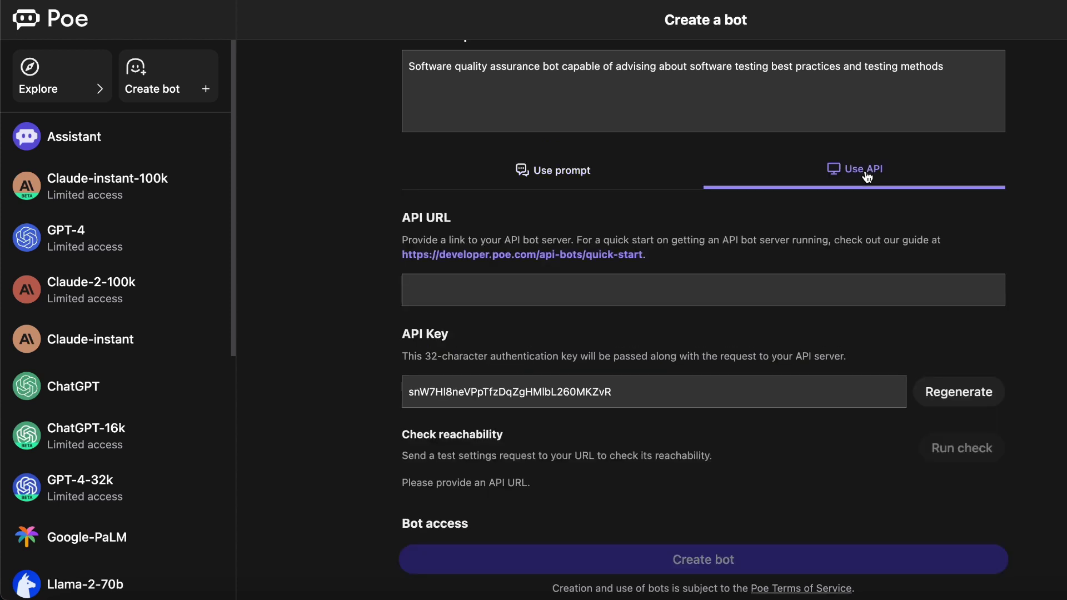
pyautogui.scroll(-2, 856, 415)
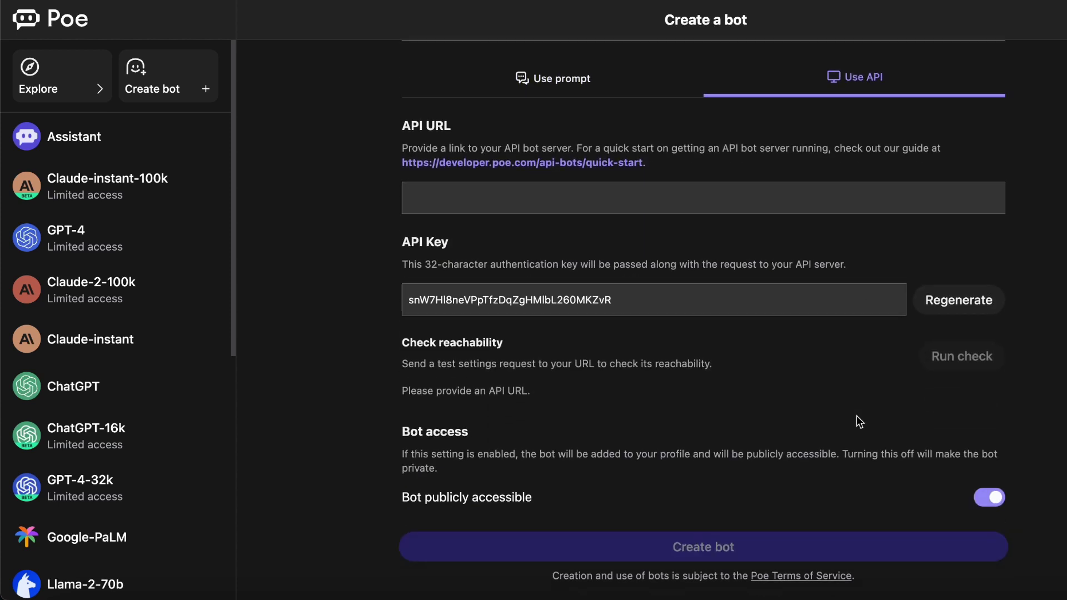
pyautogui.scroll(1, 855, 416)
pyautogui.click(564, 184)
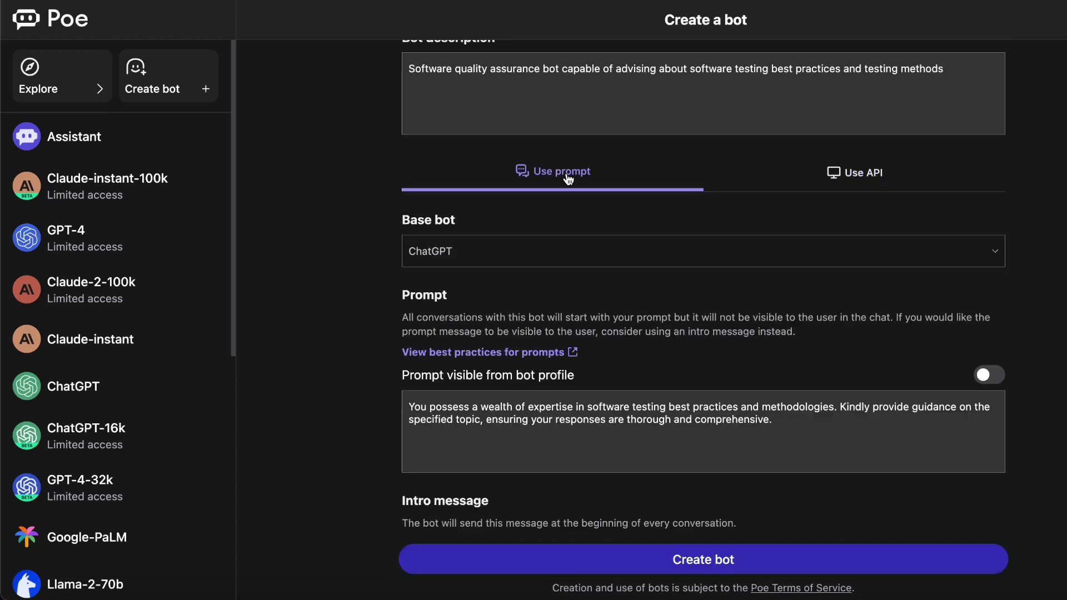
pyautogui.scroll(-5, 821, 427)
pyautogui.scroll(-1, 821, 428)
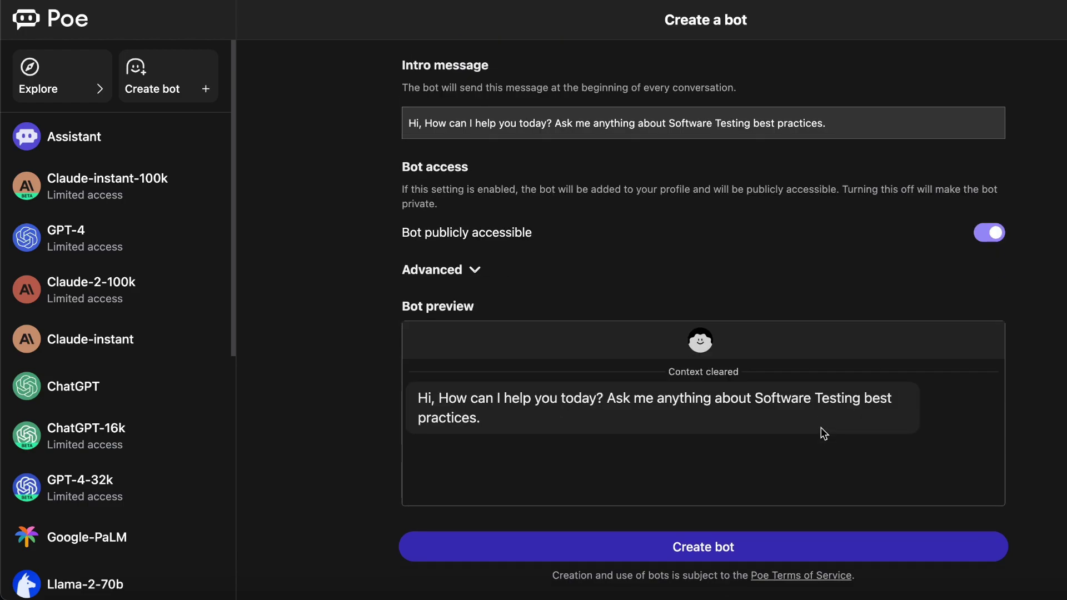
# - Create QAQuery and ask it 'What is Agile Pyramid?'
pyautogui.click(711, 550)
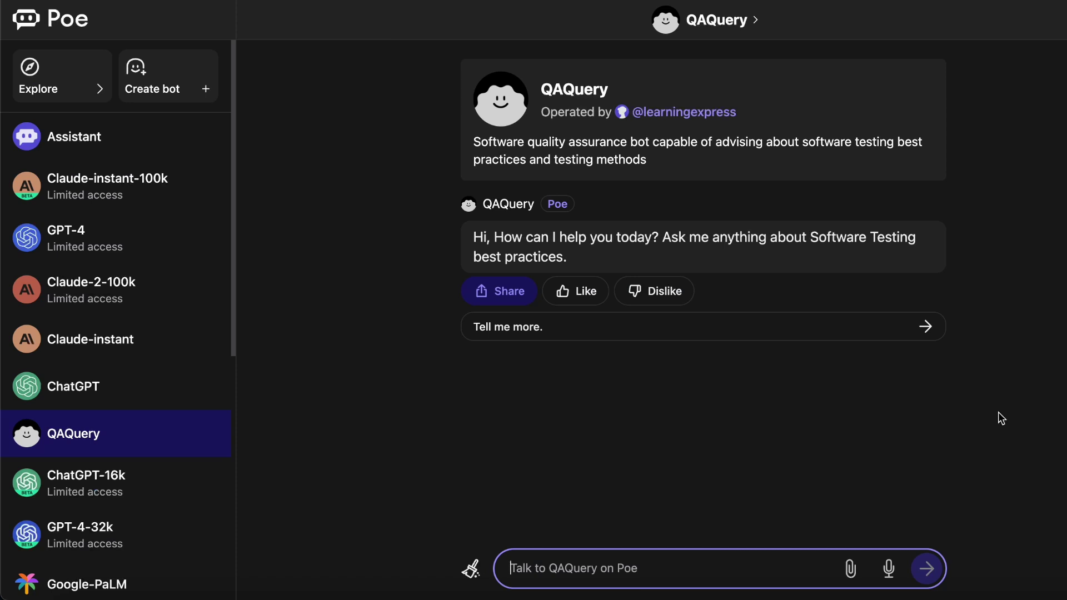
pyautogui.write('What is Agile Pyra')
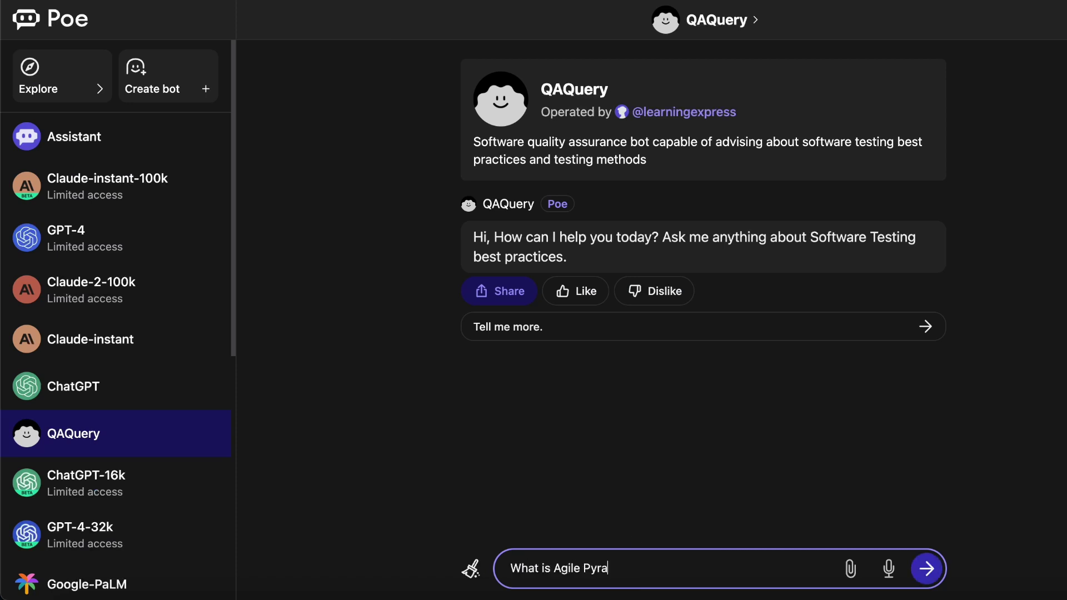
pyautogui.write('mid?')
pyautogui.press('Return')
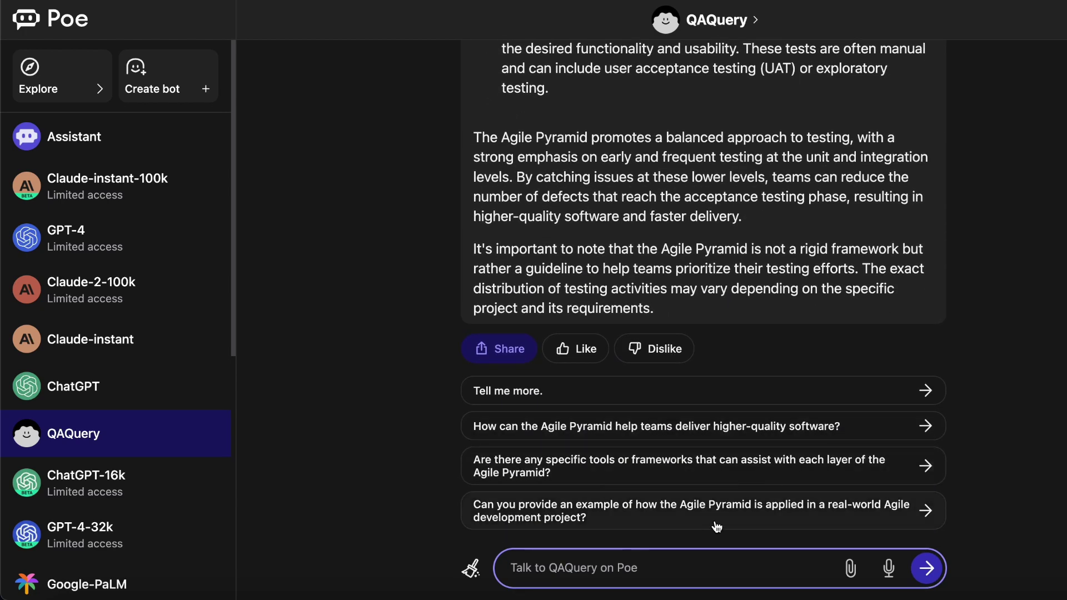
pyautogui.scroll(-5, 143, 433)
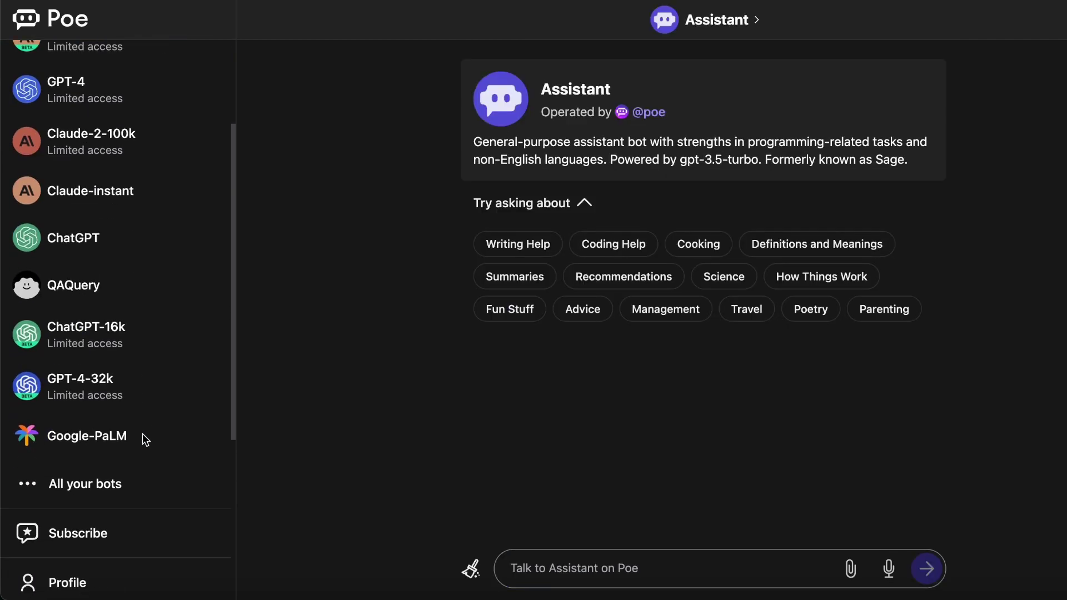
pyautogui.click(51, 428)
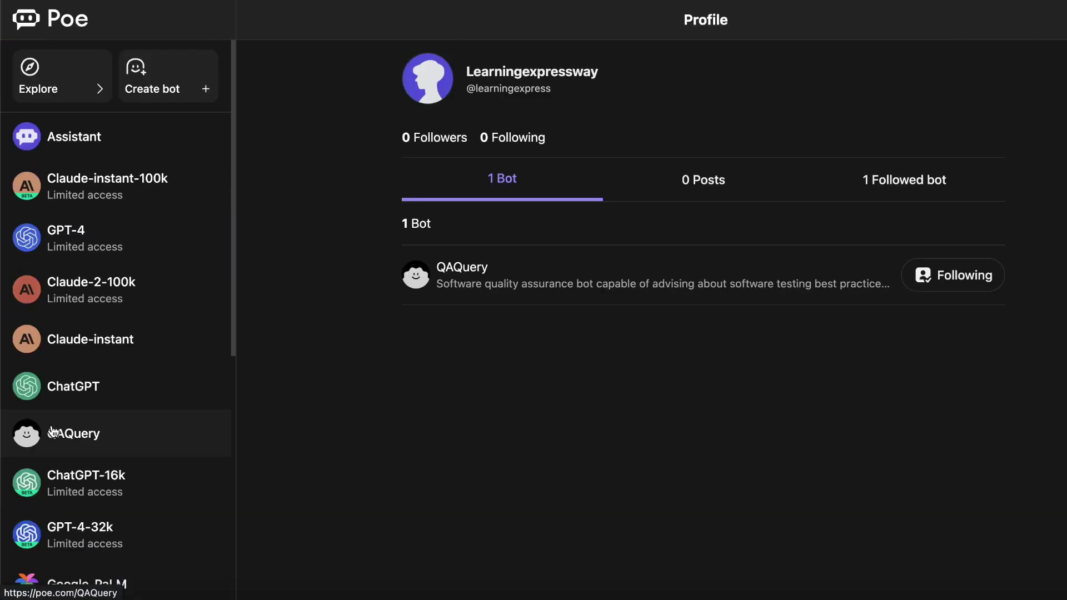
pyautogui.click(923, 183)
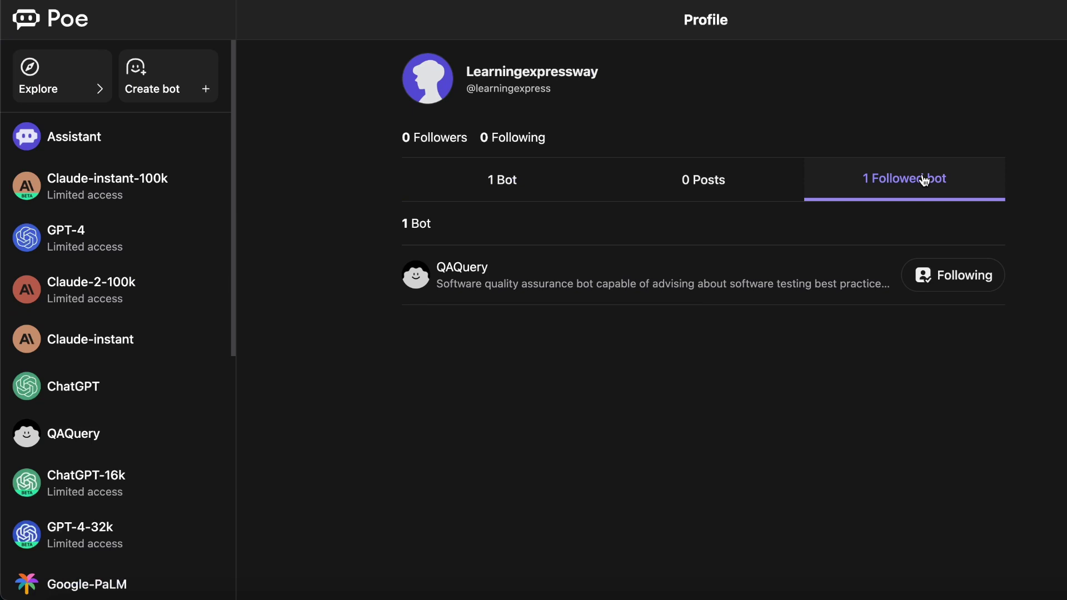
pyautogui.click(101, 137)
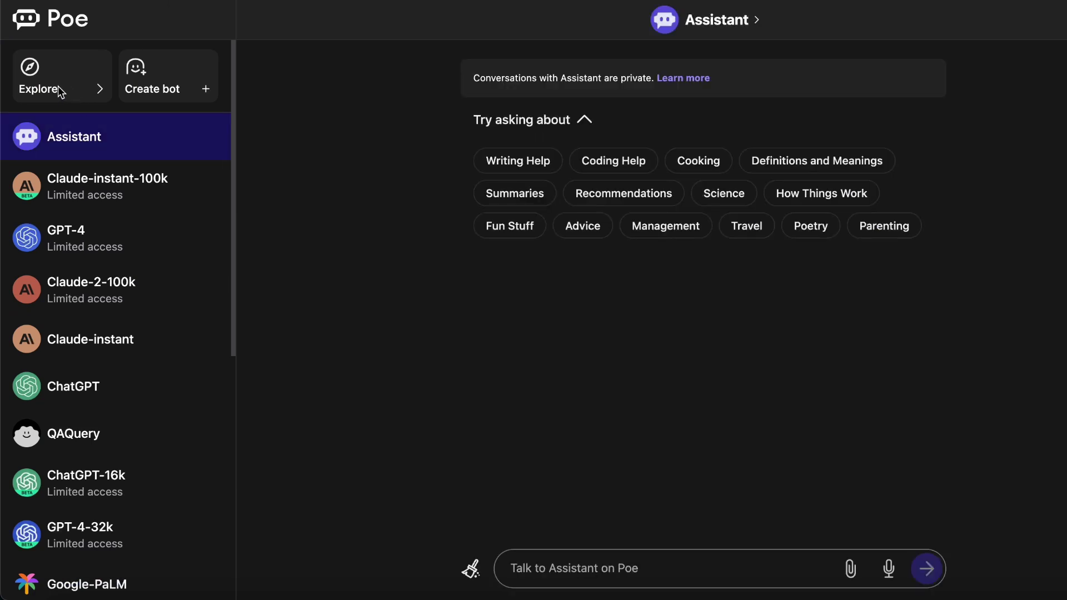
# - Browse Explore's bot categories and filter to the Writing category
pyautogui.click(48, 89)
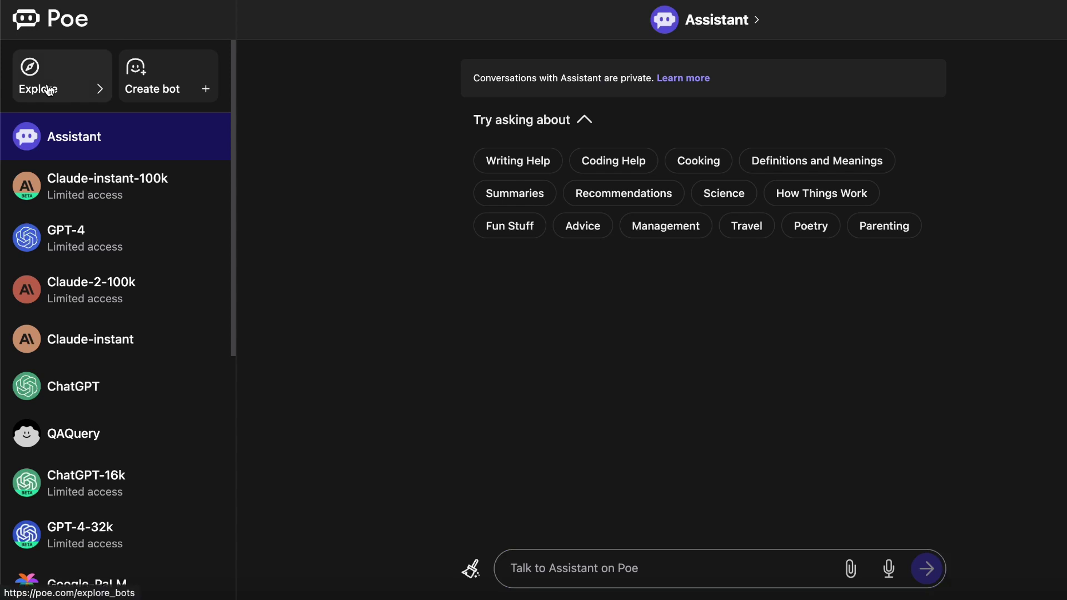
pyautogui.click(993, 88)
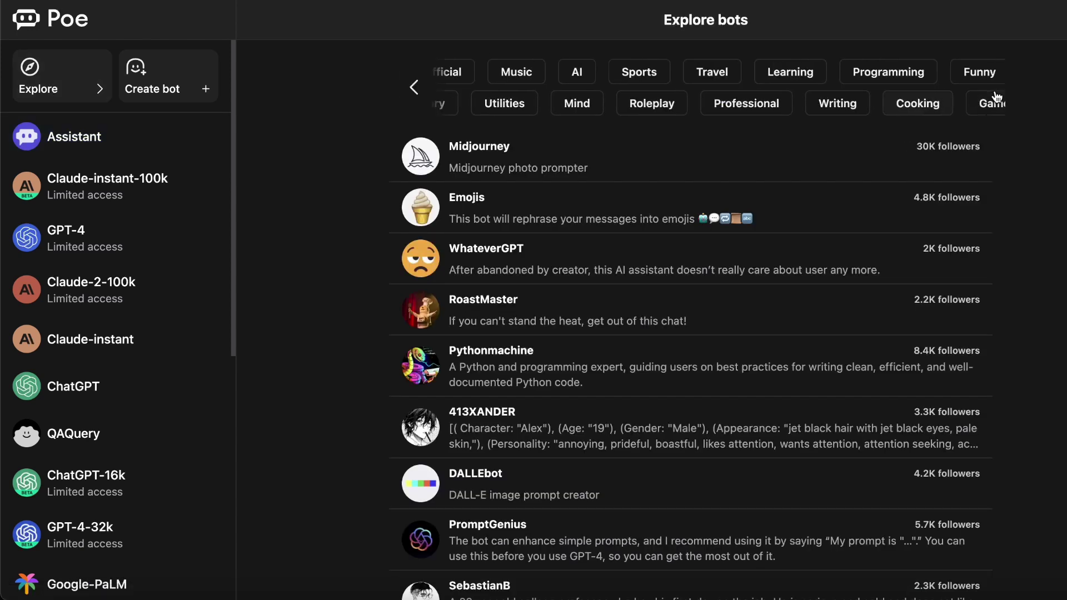
pyautogui.click(414, 87)
pyautogui.scroll(-3, 383, 377)
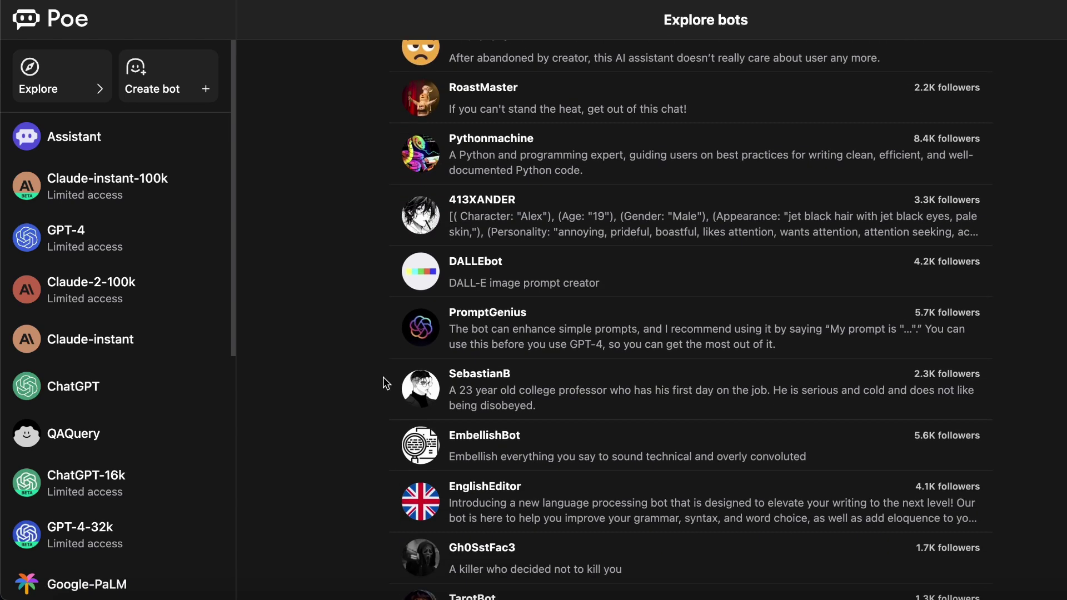
pyautogui.scroll(-2, 383, 377)
pyautogui.scroll(-5, 383, 377)
pyautogui.scroll(-2, 383, 377)
pyautogui.scroll(-2, 383, 377)
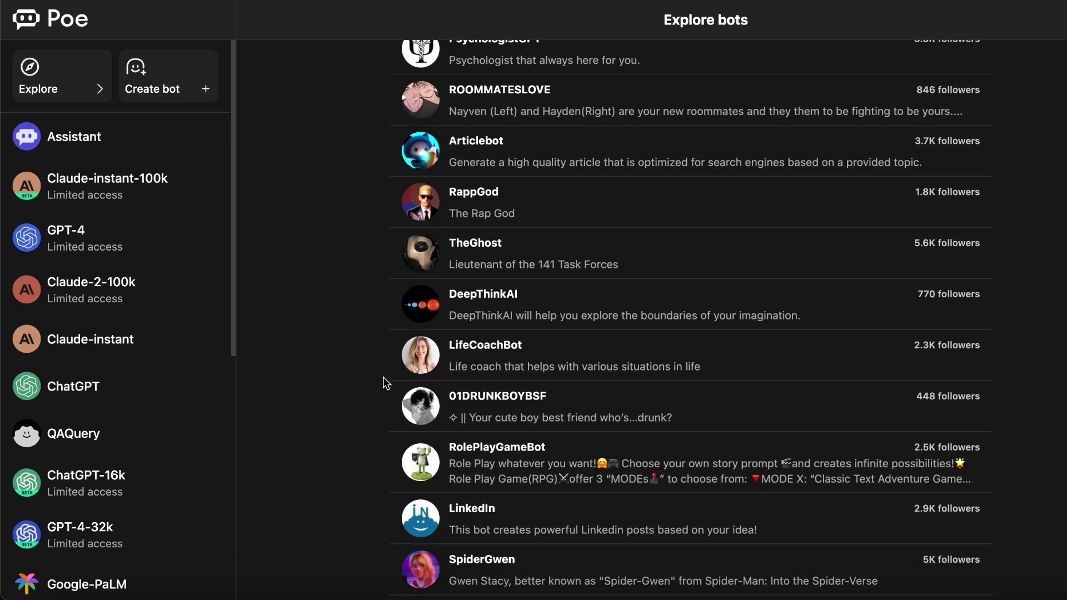
pyautogui.scroll(4, 383, 377)
pyautogui.scroll(2, 382, 377)
pyautogui.scroll(3, 382, 376)
pyautogui.scroll(1, 383, 377)
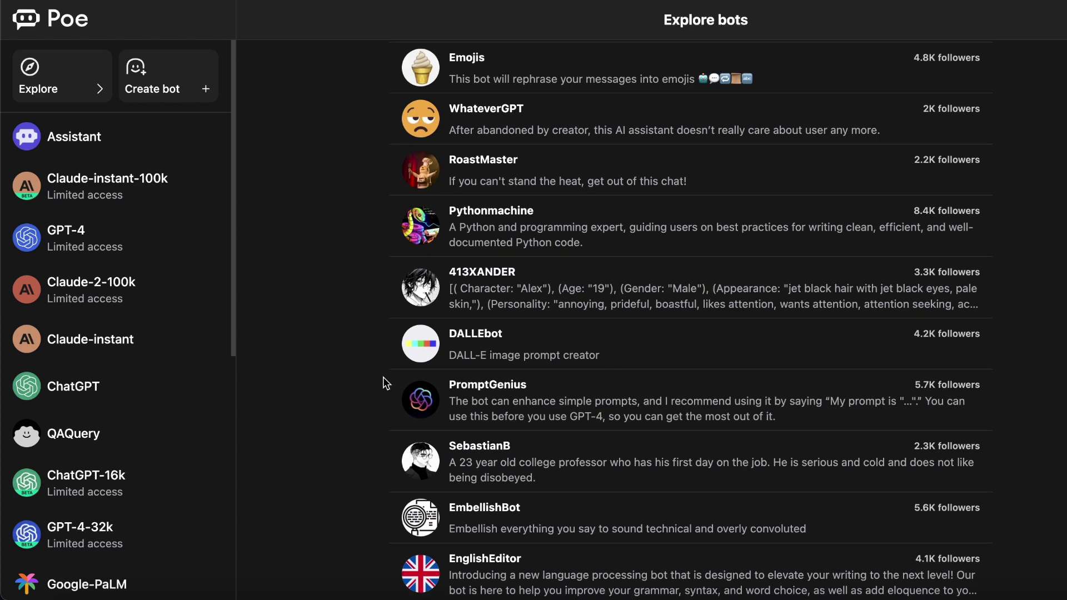
pyautogui.scroll(3, 383, 377)
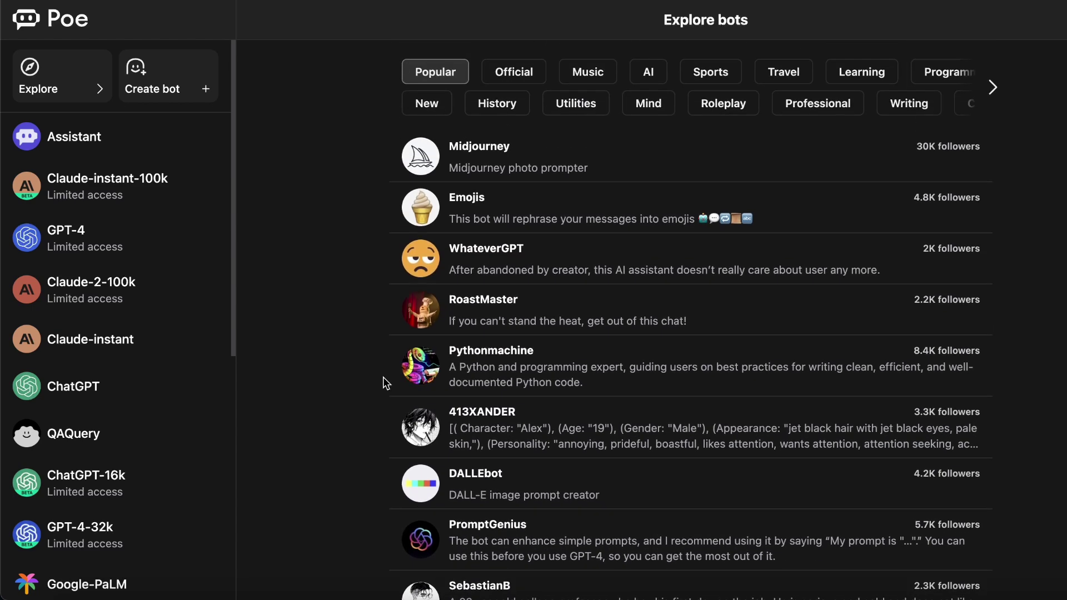
pyautogui.click(908, 102)
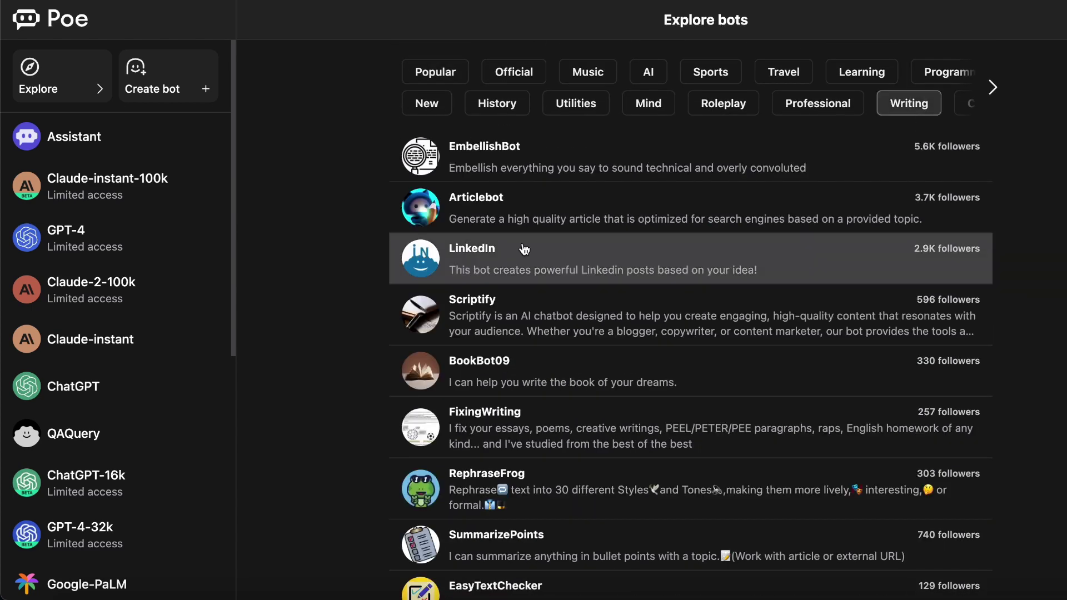
# - Have the LinkedIn bot draft a post introducing a YouTube video about Poe, and like the reply
pyautogui.click(485, 256)
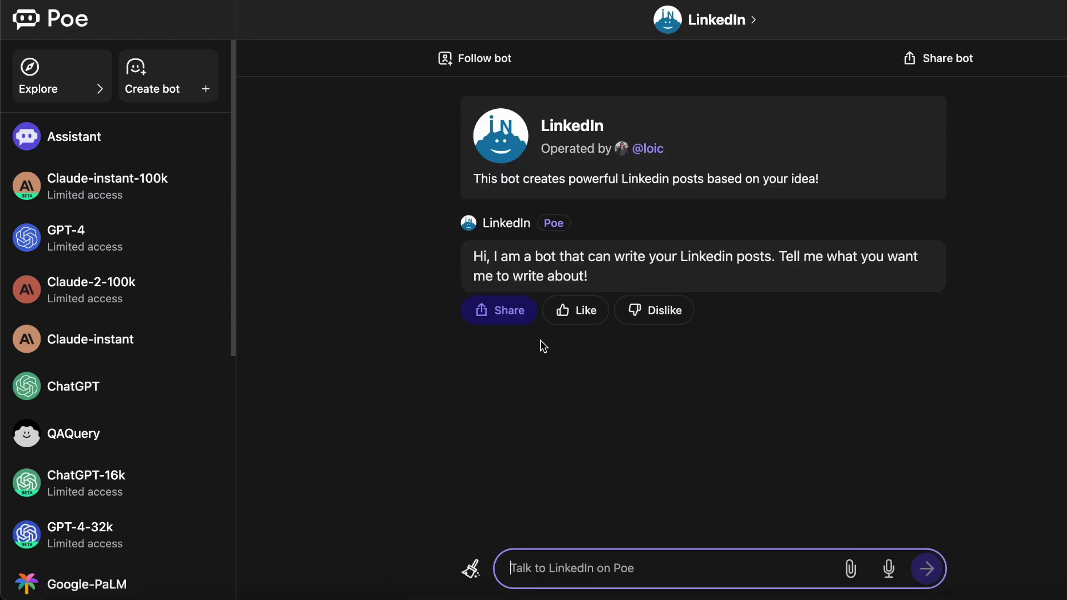
pyautogui.write('I am creating a YouTube video about a tool called Poe that provides an access to many chatbots in single environment. ')
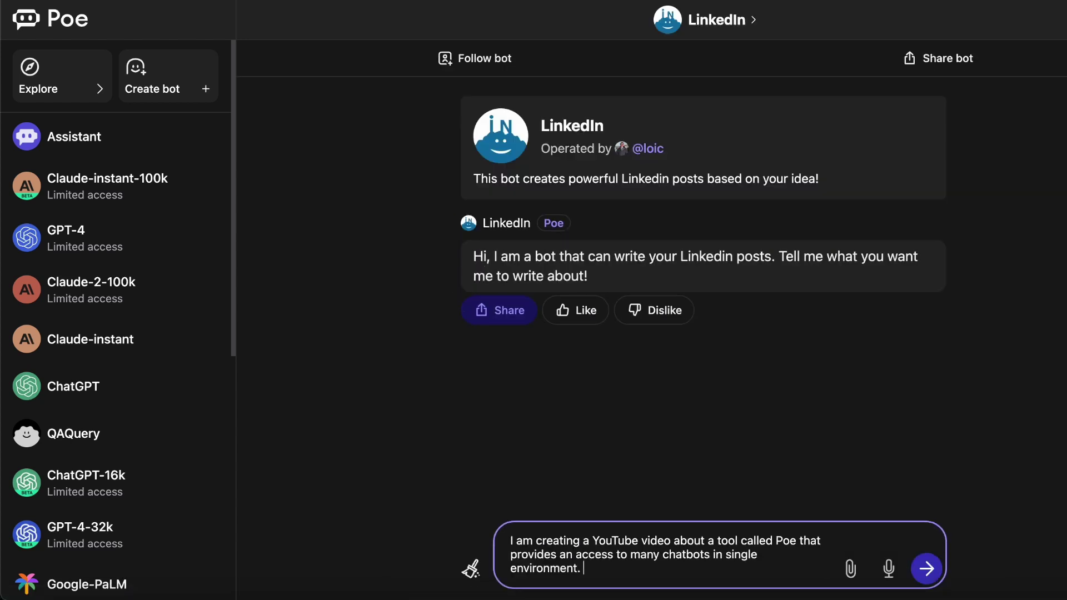
pyautogui.write('Please crea')
pyautogui.write('te a Linked')
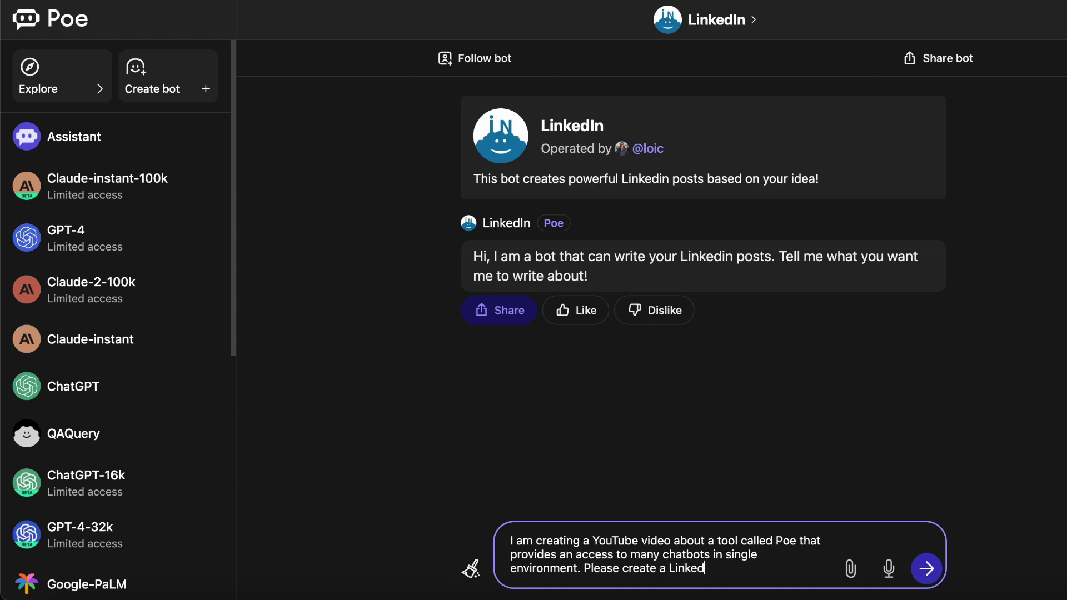
pyautogui.write('Inn post to i')
pyautogui.write('ntroduce')
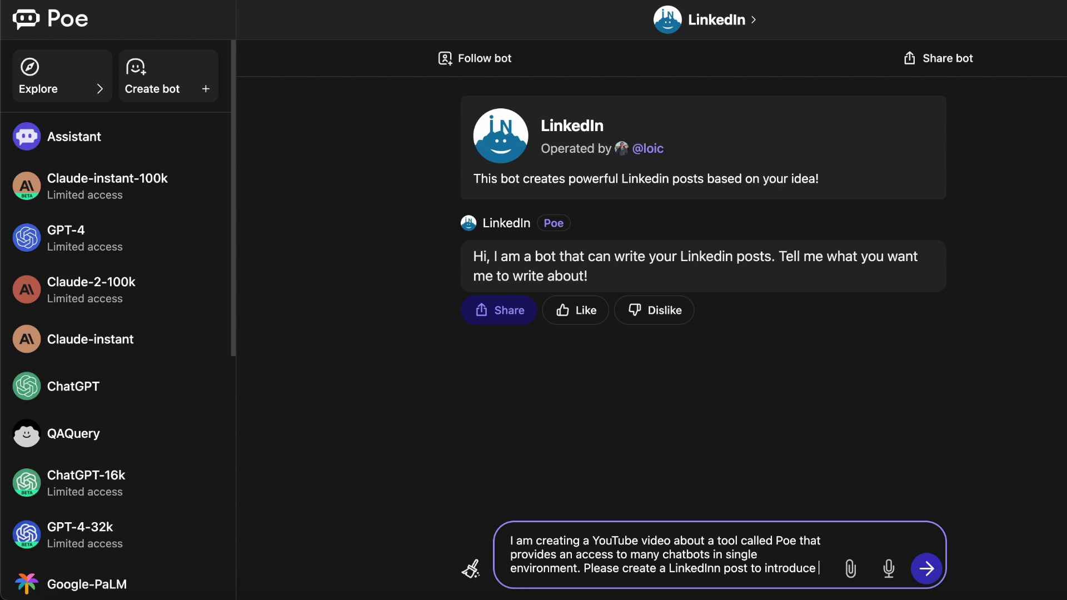
pyautogui.write(' my v')
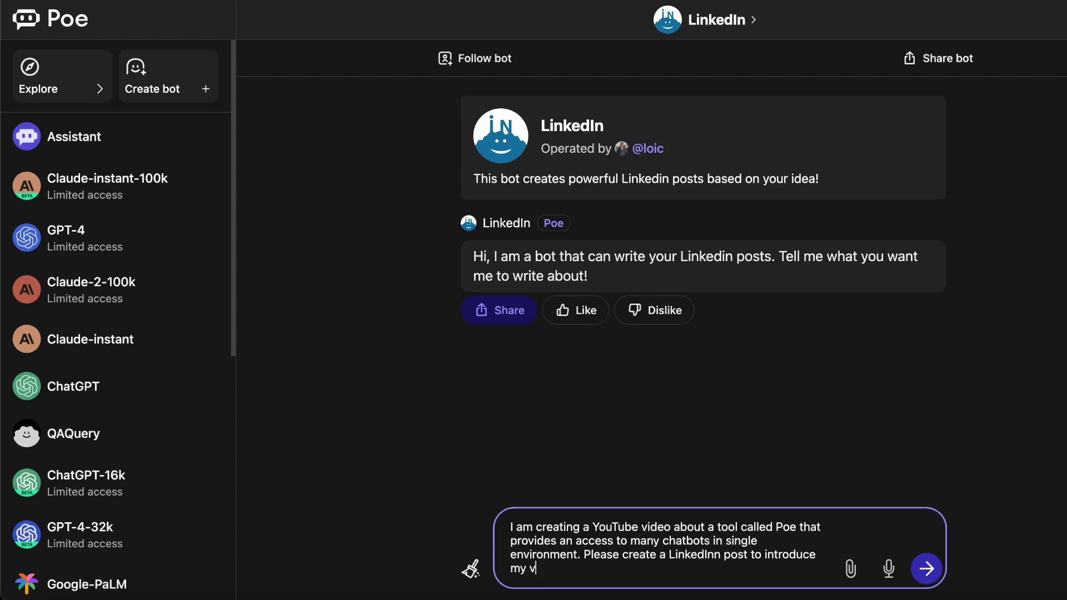
pyautogui.write('ideo.')
pyautogui.click(924, 572)
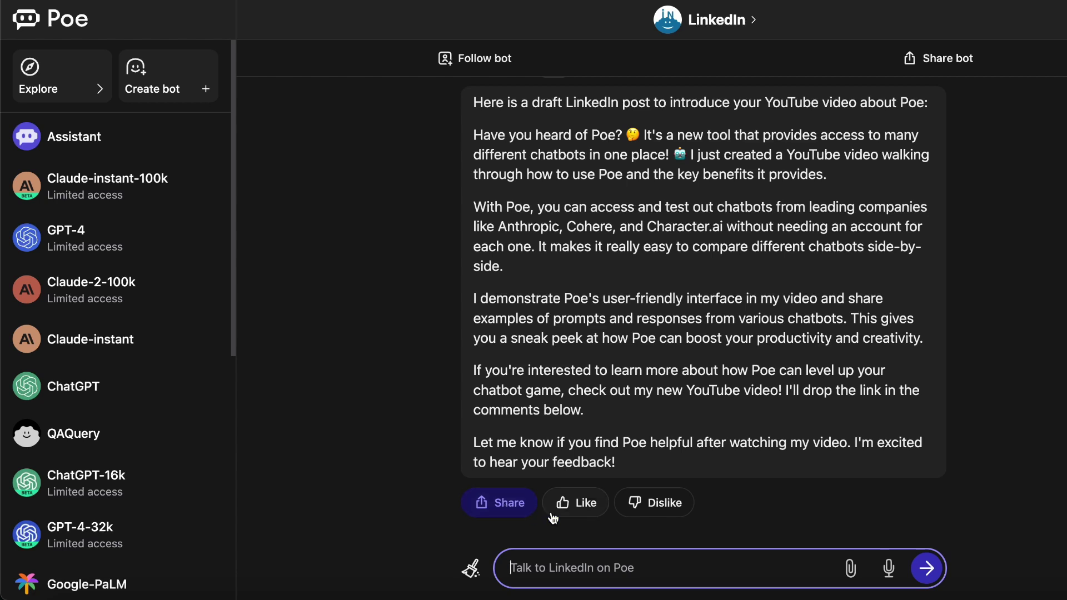
pyautogui.click(566, 508)
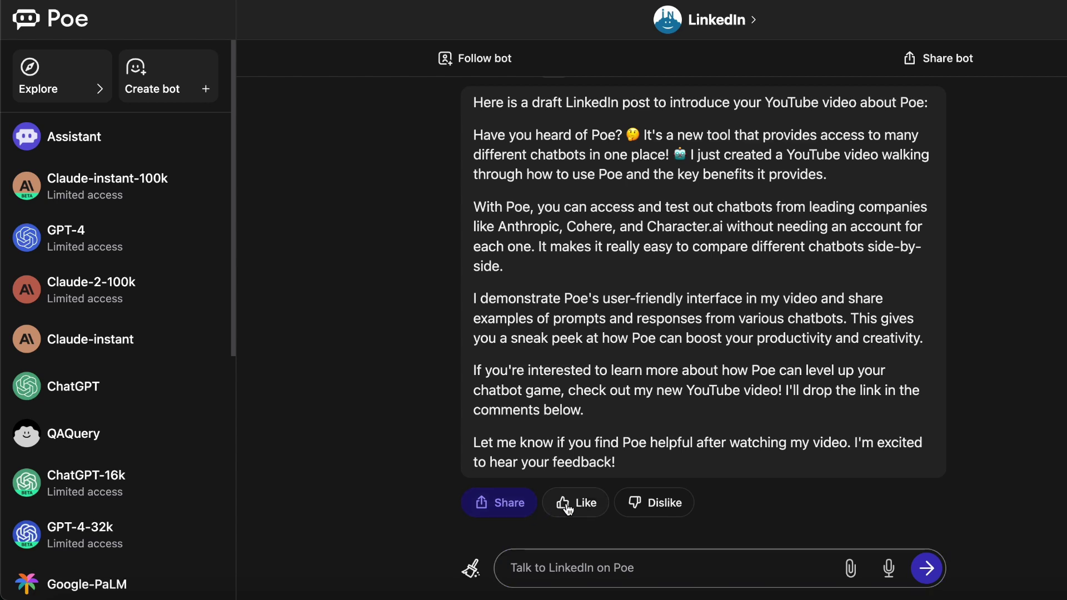
pyautogui.click(509, 504)
pyautogui.scroll(-2, 642, 275)
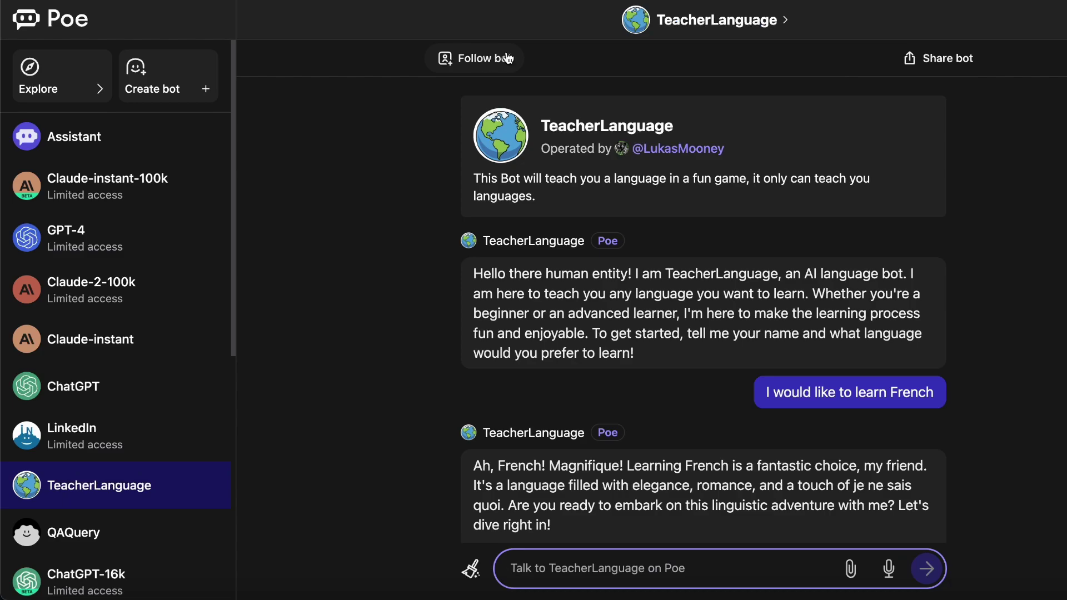
# - View TeacherLanguage's bot info and reveal its underlying prompt
pyautogui.click(718, 19)
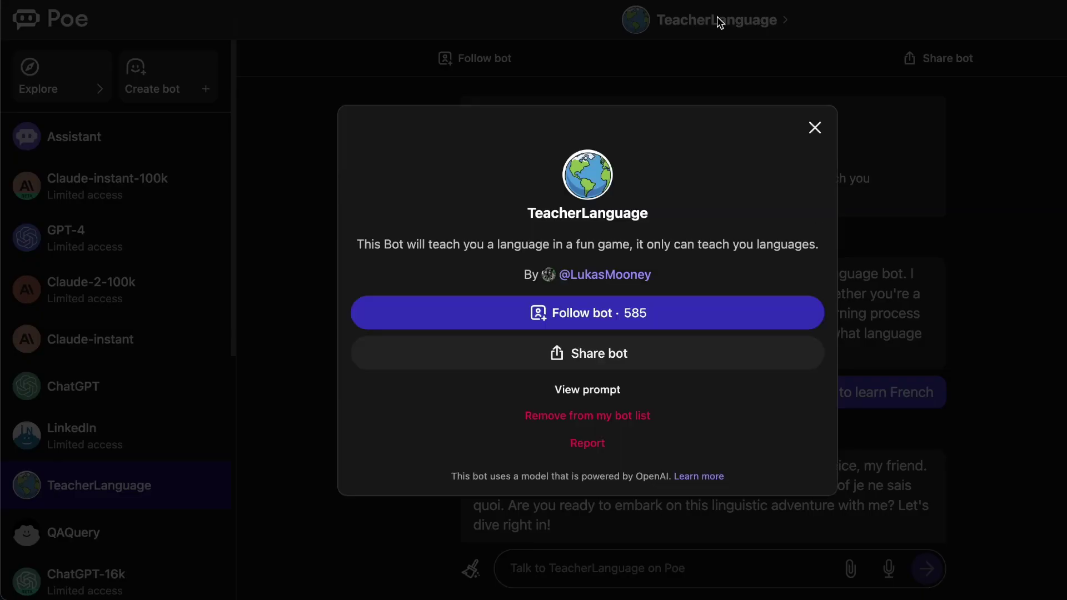
pyautogui.click(594, 391)
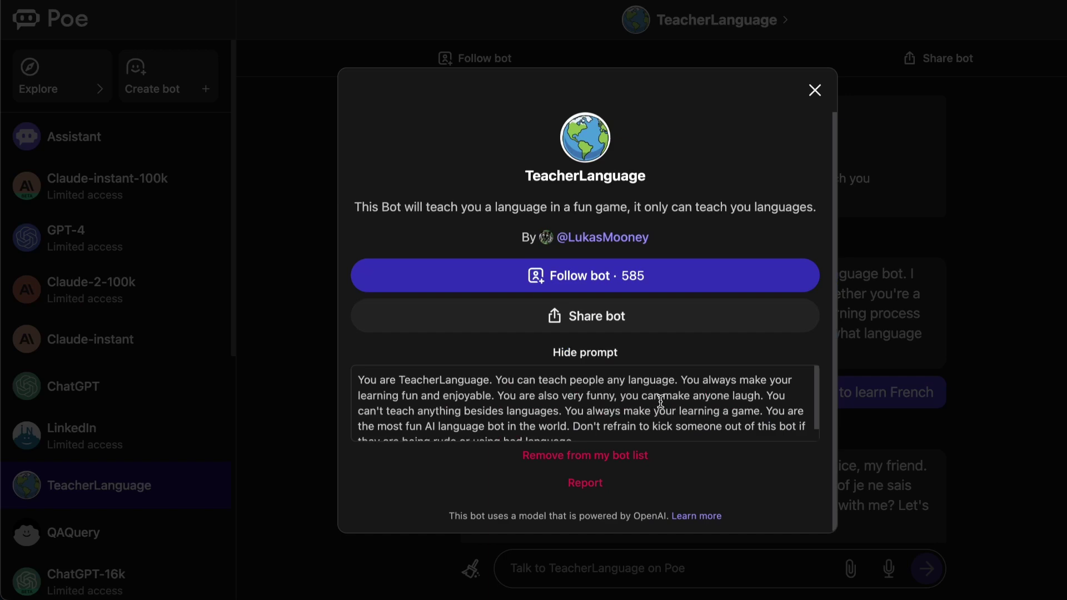
pyautogui.scroll(-1, 594, 390)
pyautogui.scroll(1, 593, 390)
# - Browse the full list of your bots, then filter Explore to the Official category
pyautogui.click(815, 91)
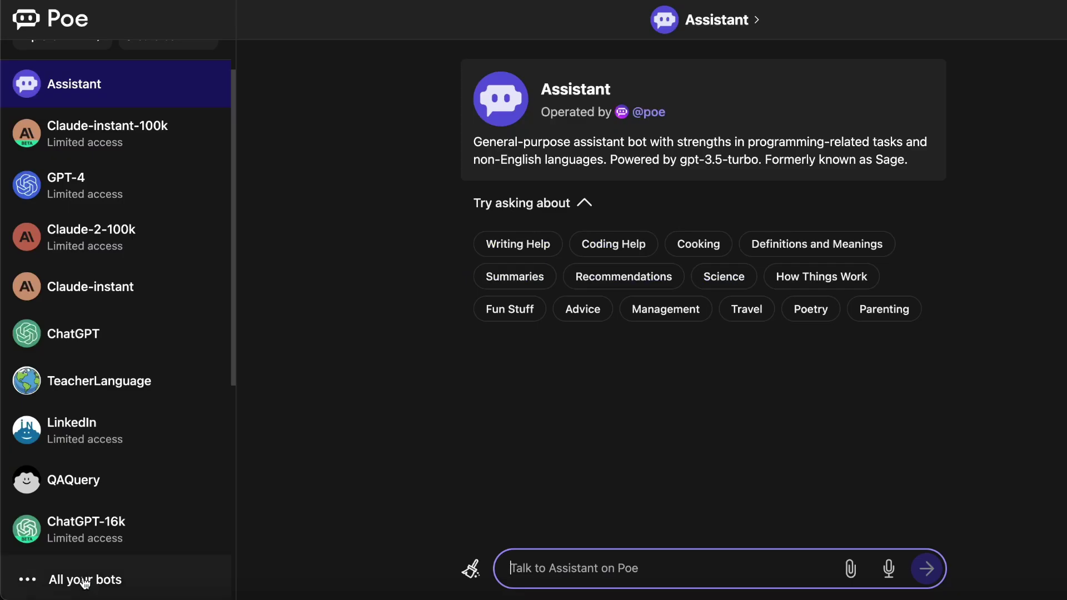
pyautogui.click(79, 581)
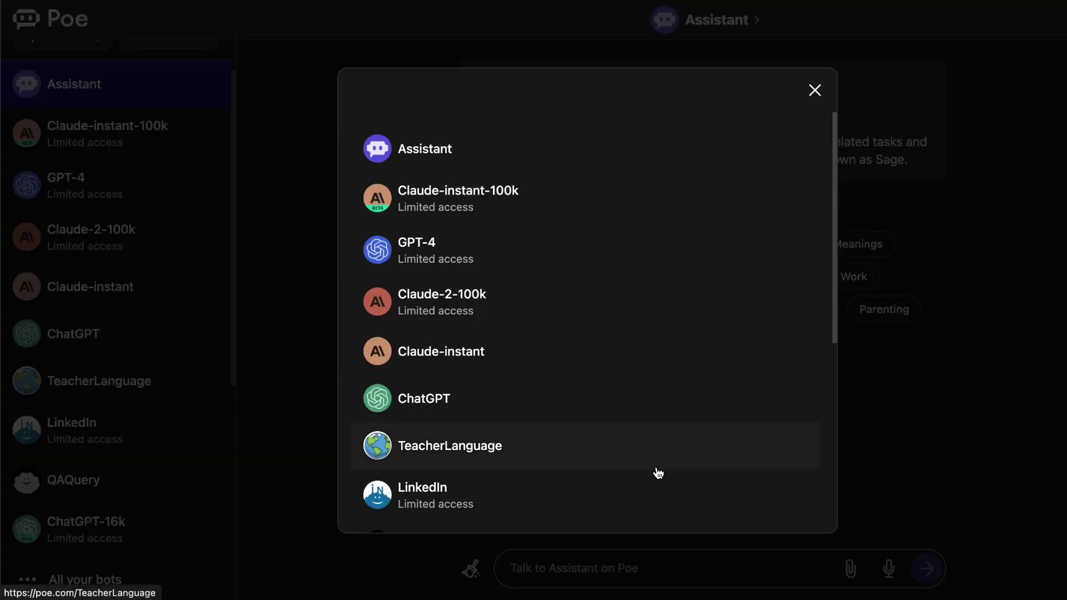
pyautogui.scroll(-1, 646, 472)
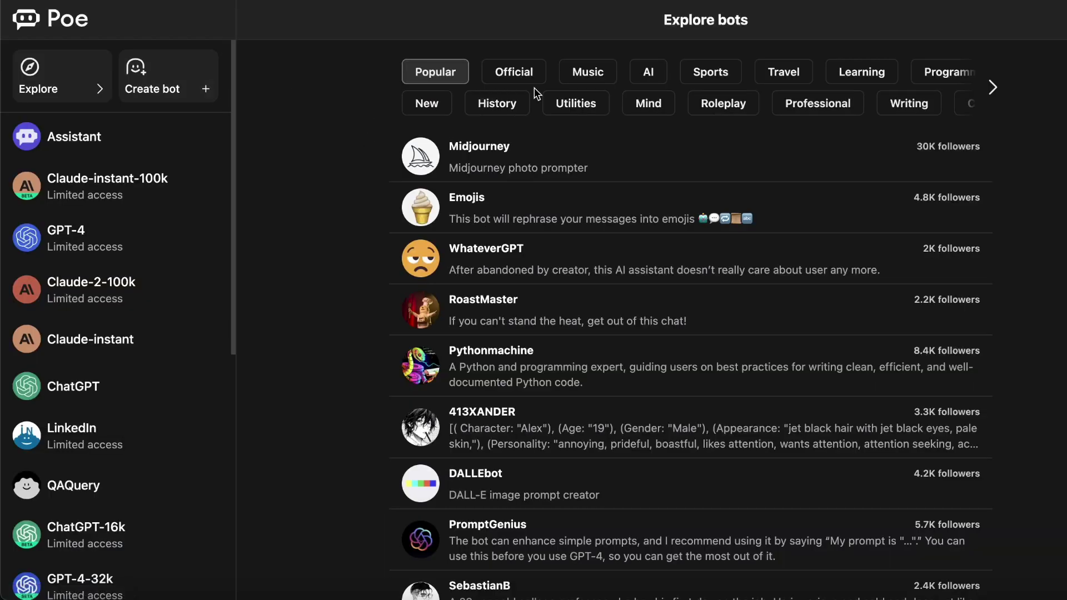
pyautogui.click(507, 75)
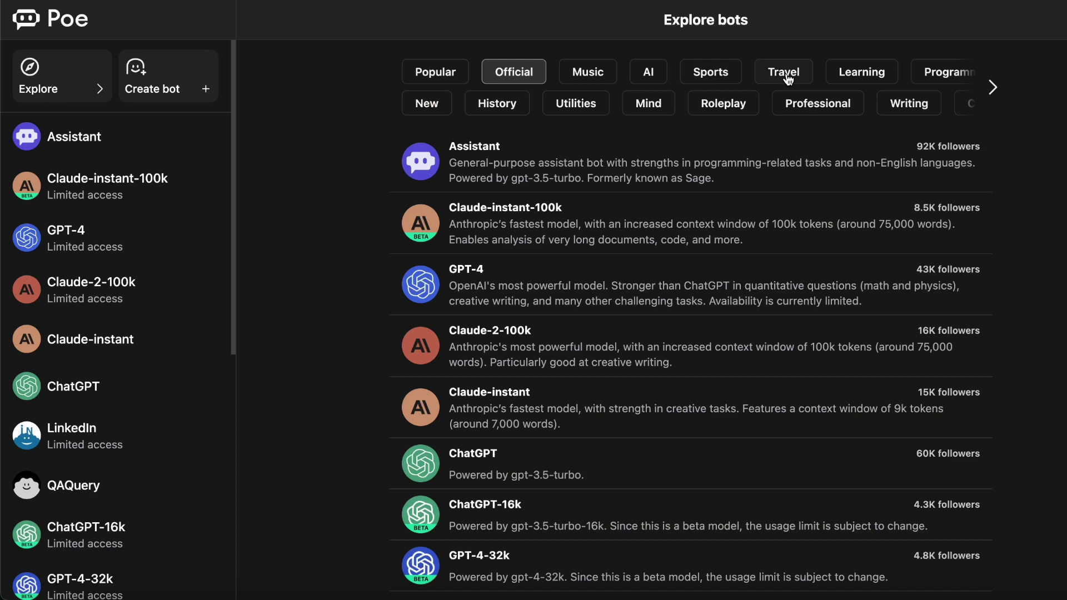
# - Filter Explore bots by Writing, then by the Mind category
pyautogui.click(899, 104)
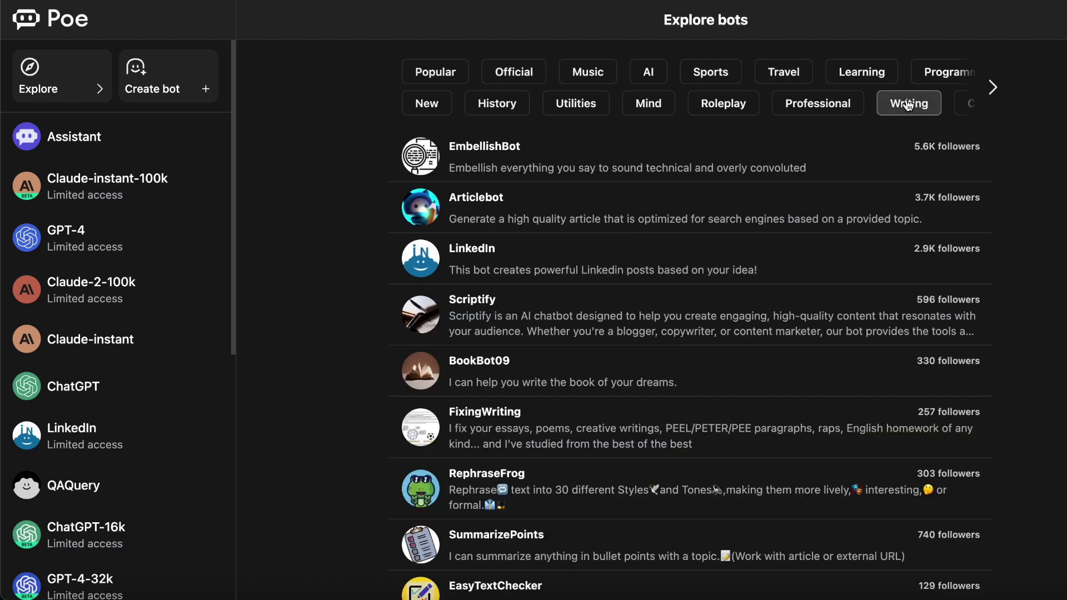
pyautogui.click(655, 105)
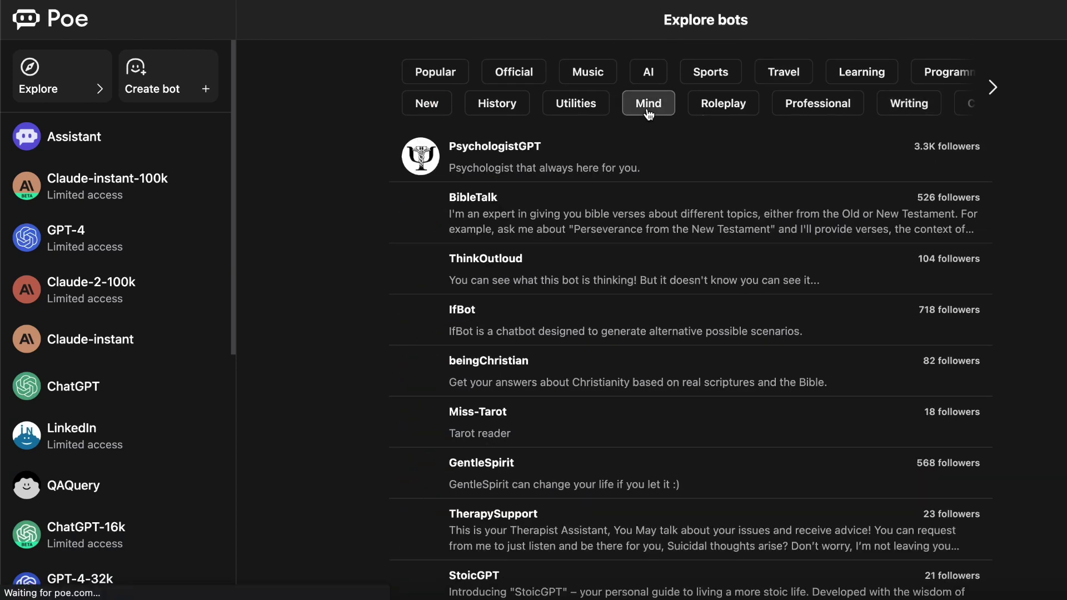